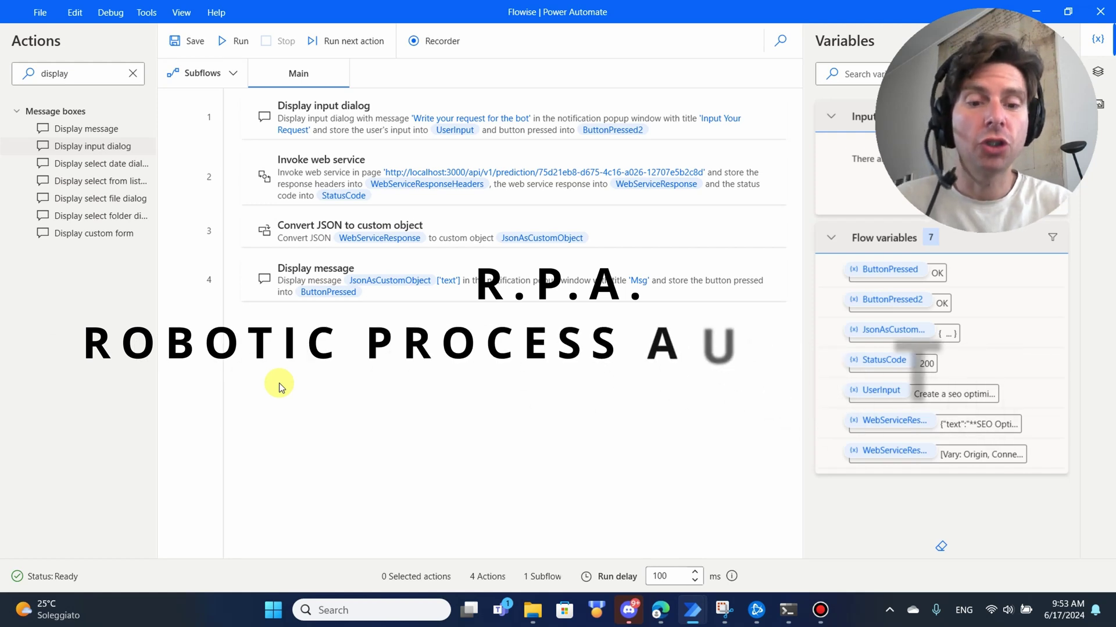
left_click(232, 41)
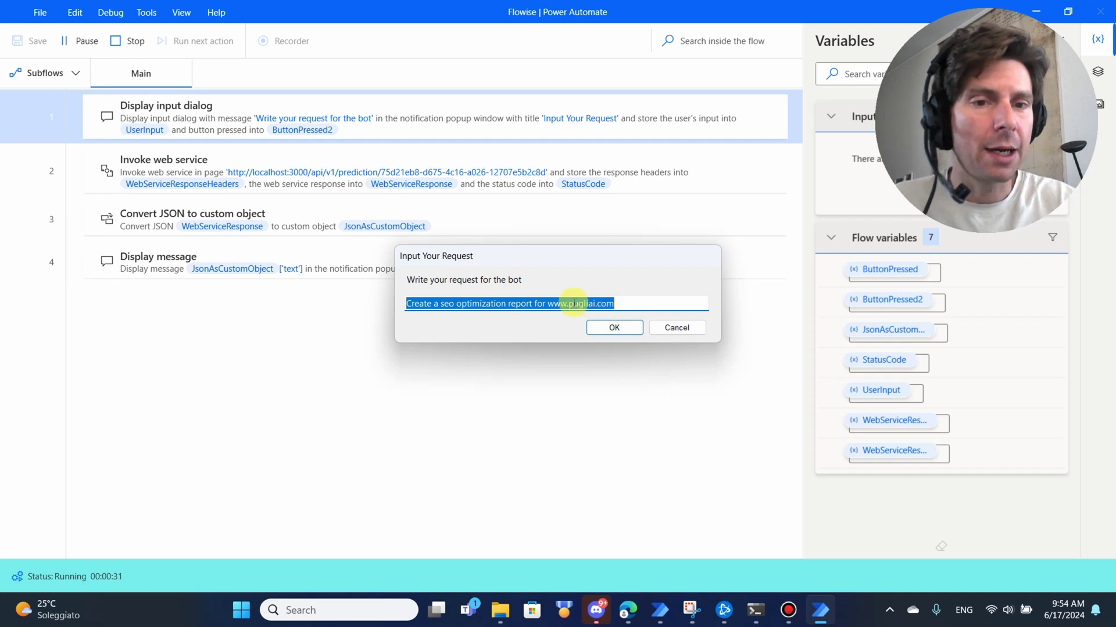
left_click_drag(547, 304, 624, 310)
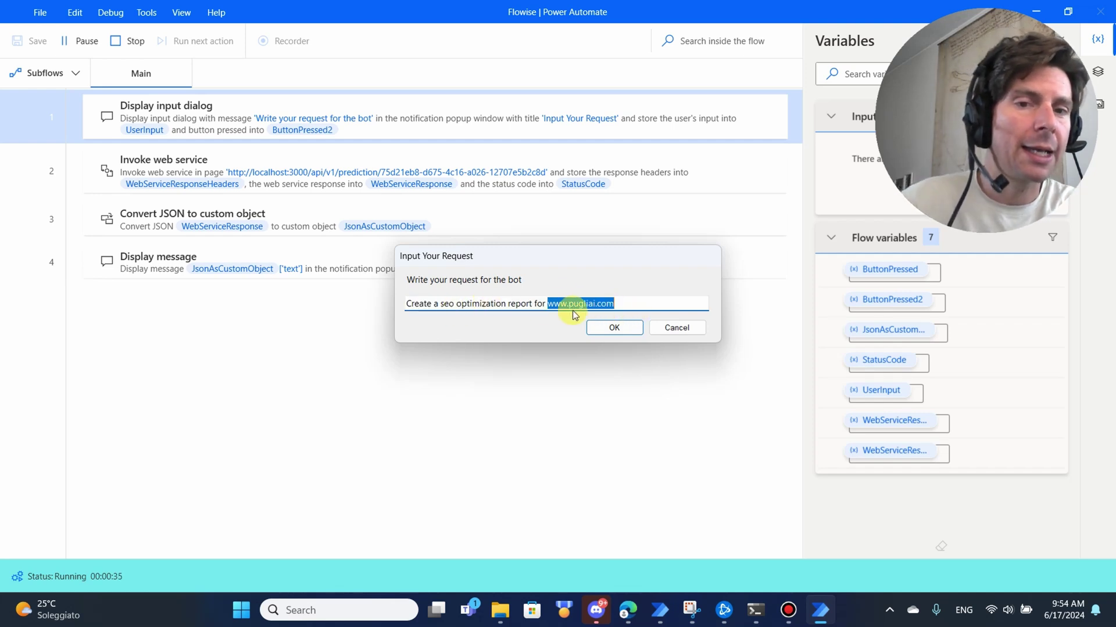
left_click(613, 330)
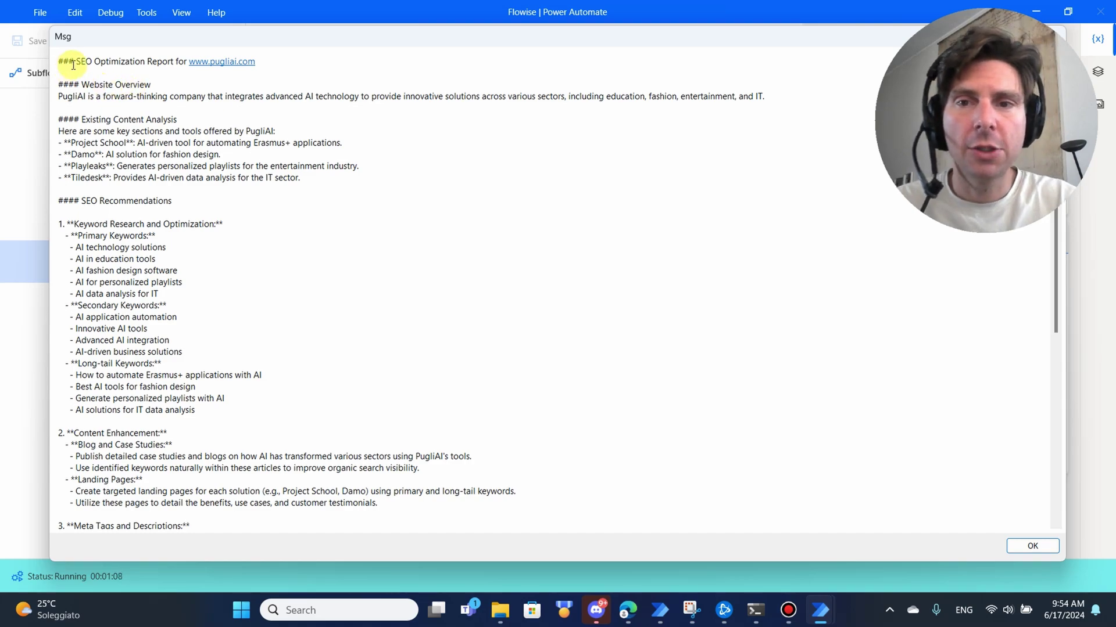
scroll(300, 149, "down", 4)
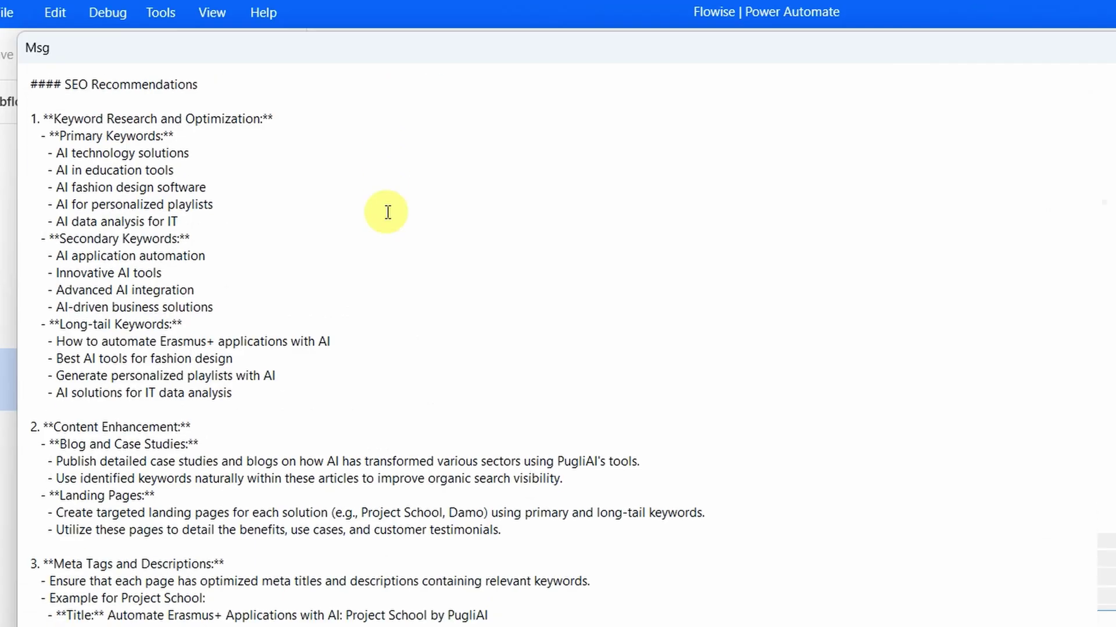
scroll(300, 149, "down", 4)
scroll(300, 149, "down", 2)
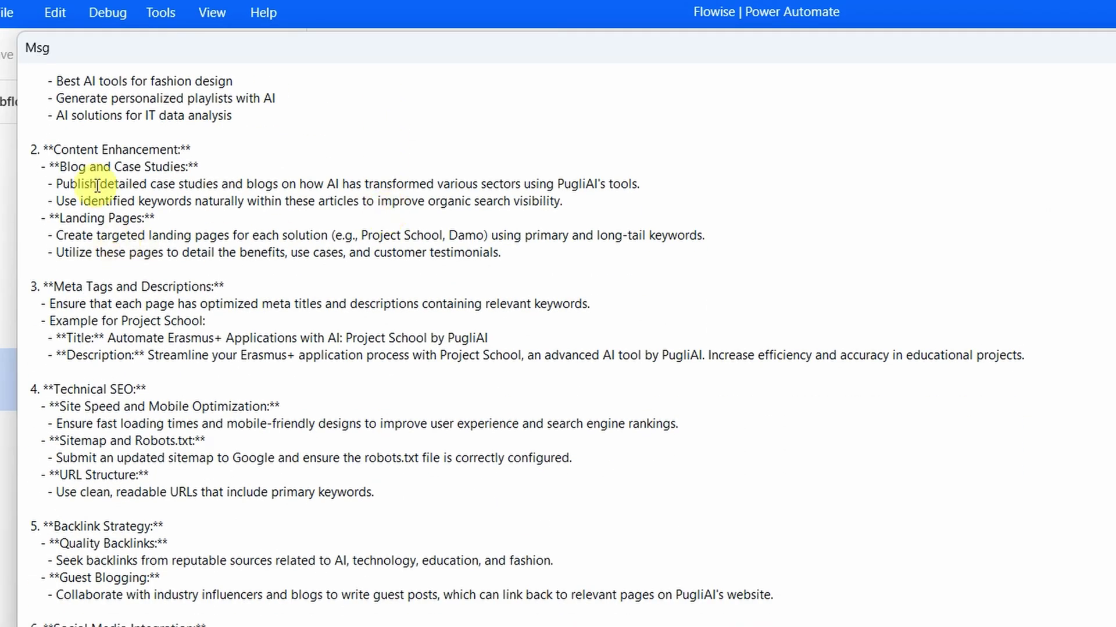
scroll(623, 317, "up", 2)
scroll(624, 321, "up", 8)
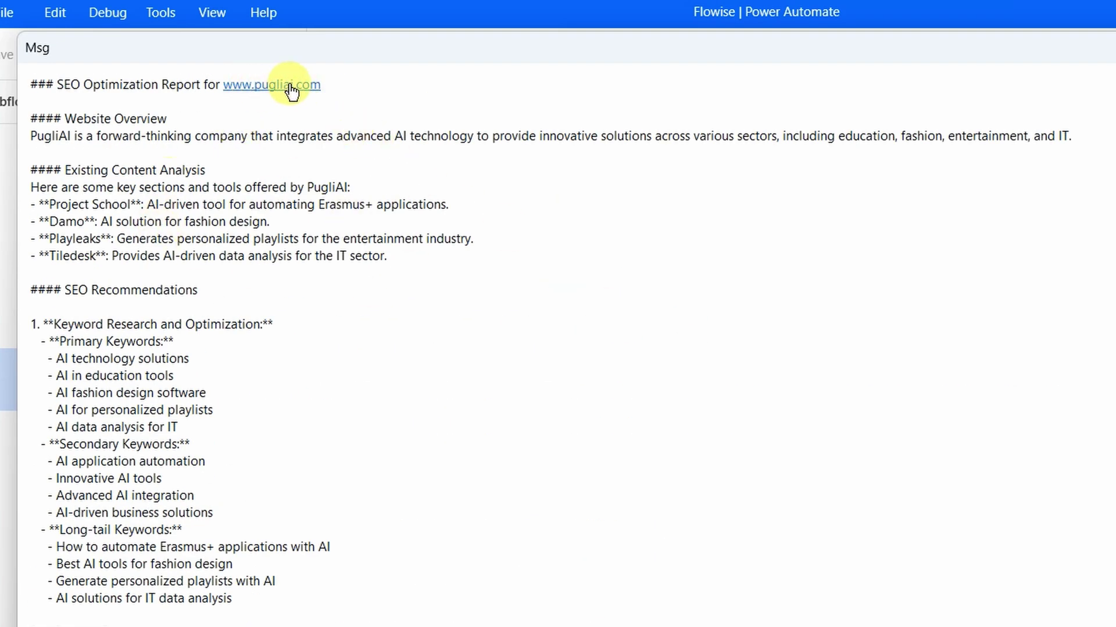
scroll(260, 325, "down", 1)
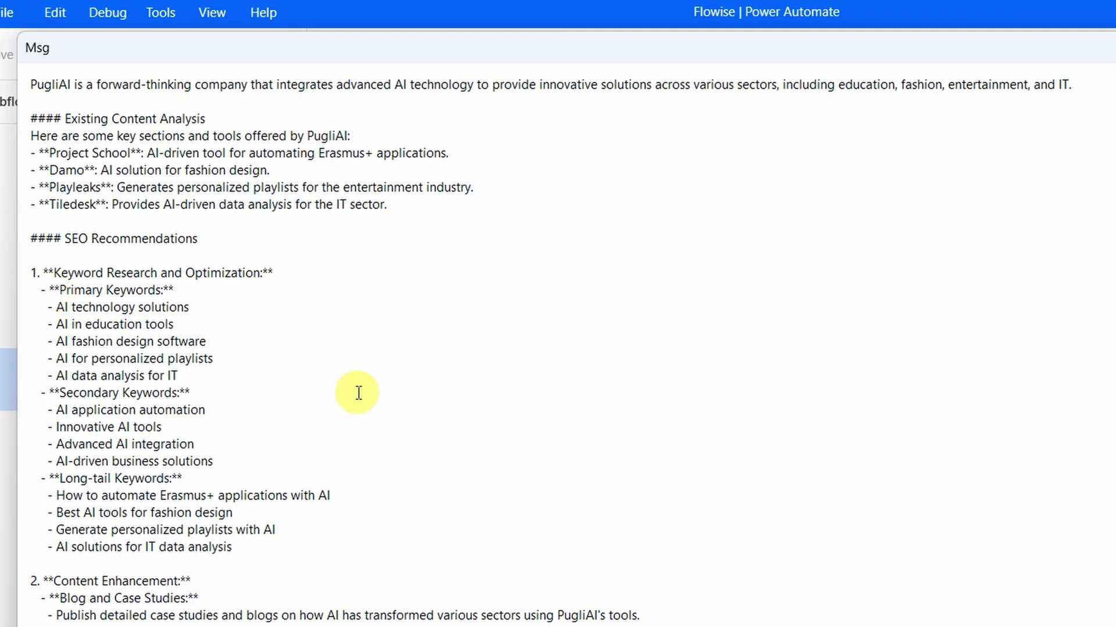
scroll(359, 404, "down", 3)
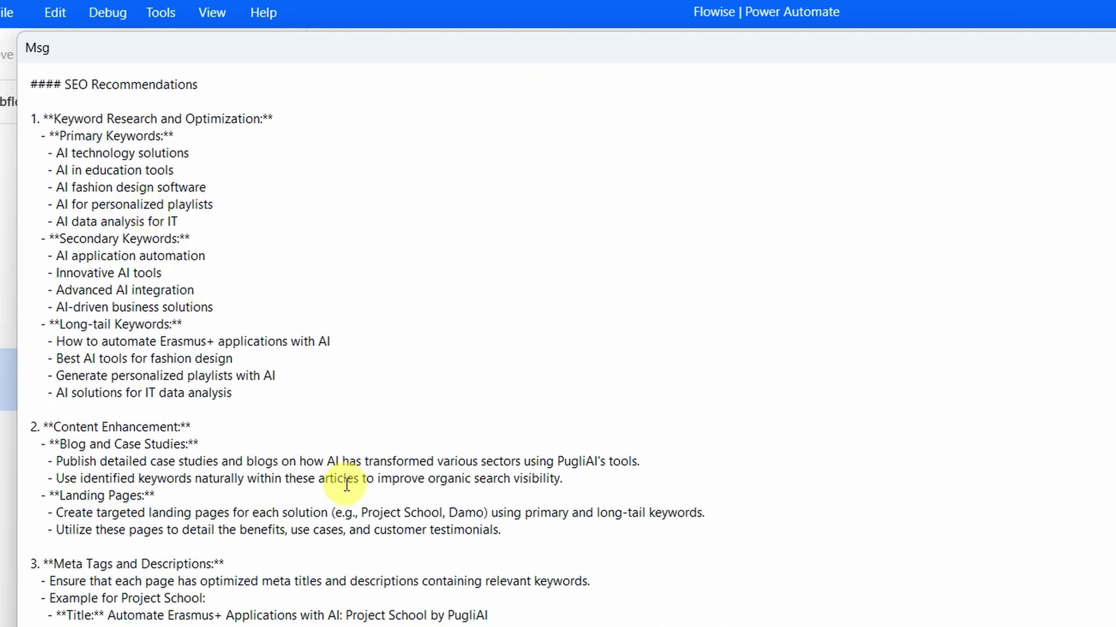
scroll(345, 485, "down", 1)
scroll(346, 485, "down", 3)
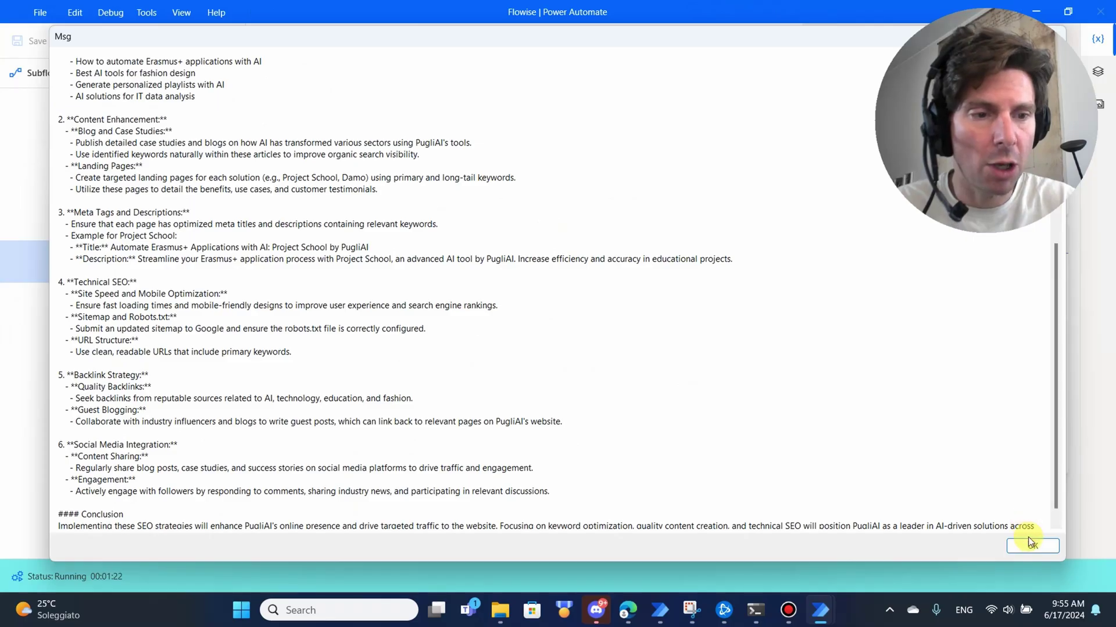
Dismiss the pugliai.com SEO report message so the flow finishes
left_click(1029, 548)
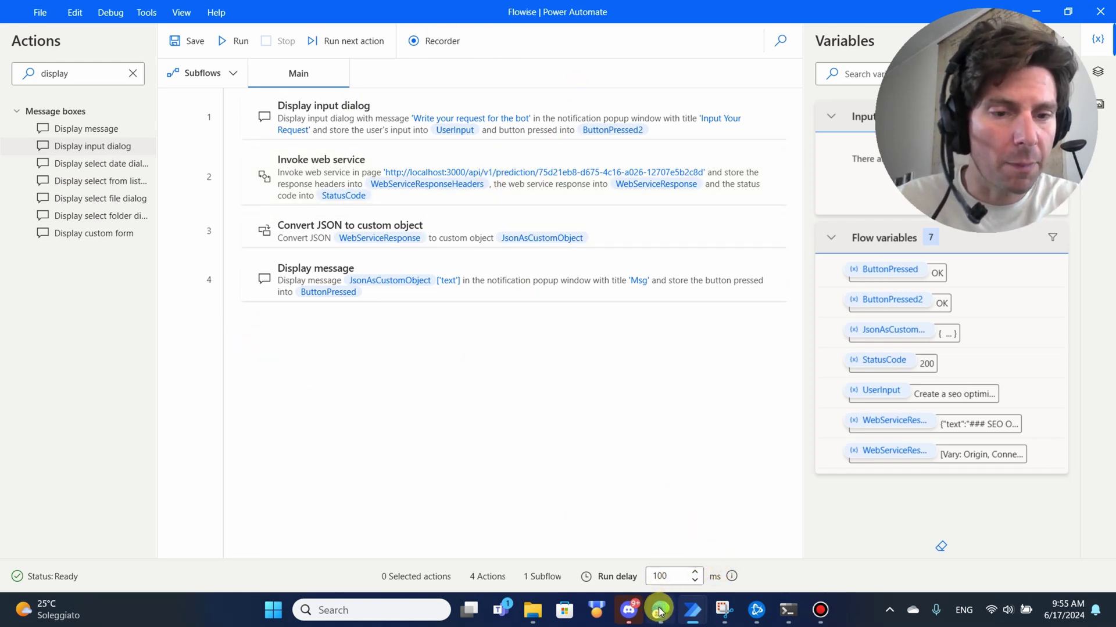
View the flowiseai.com homepage in Edge, then switch to the local OpenAIToolAgent canvas
mouse_move(660, 610)
left_click(653, 528)
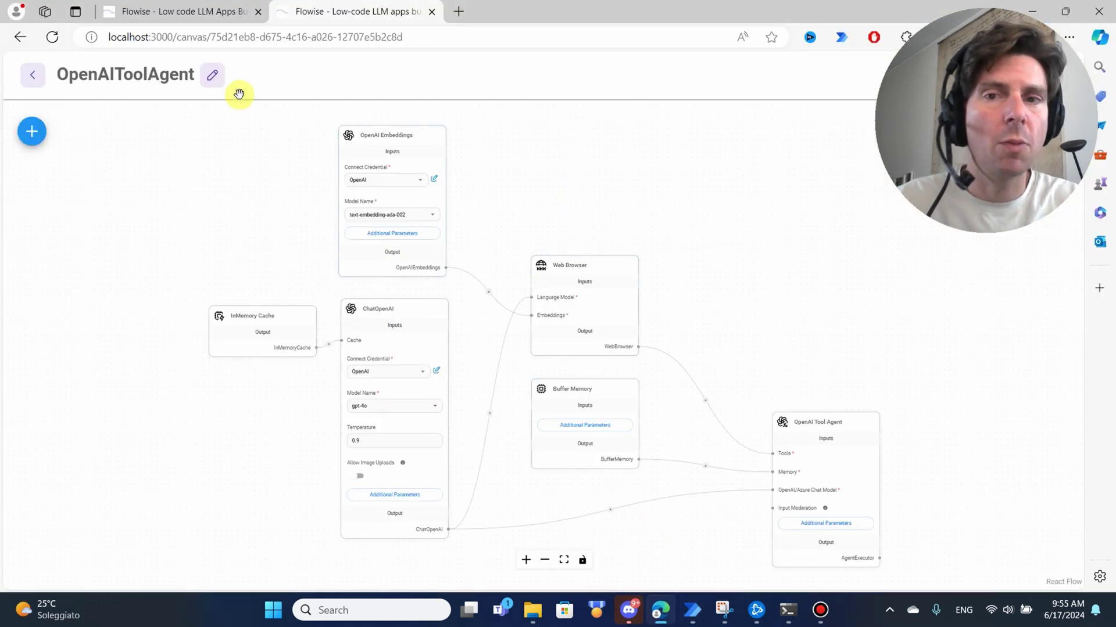
left_click(174, 13)
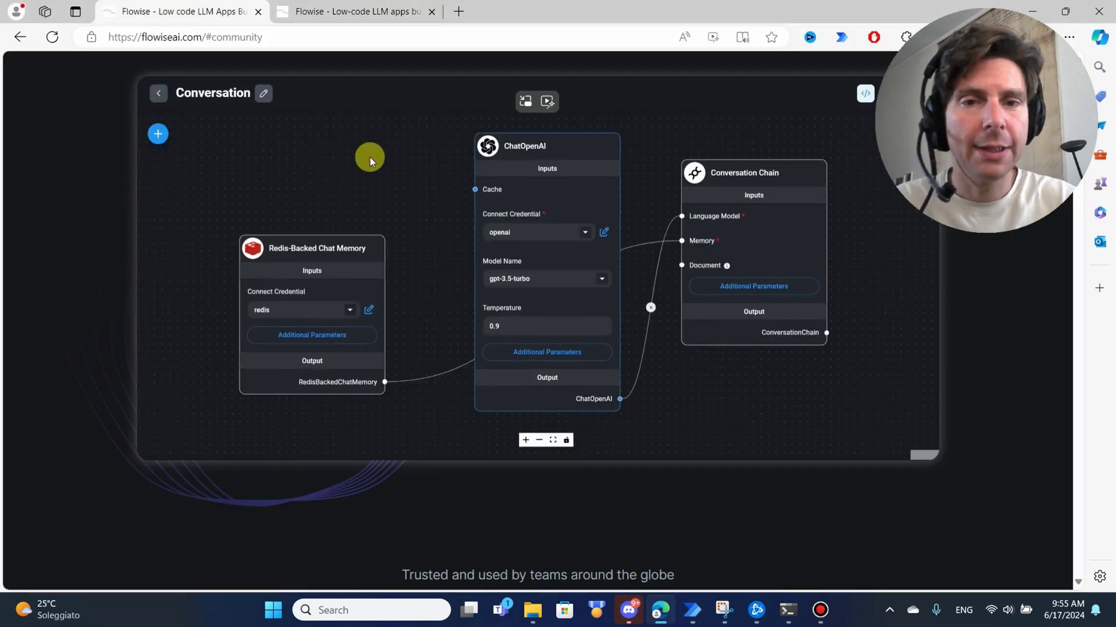
scroll(369, 157, "up", 4)
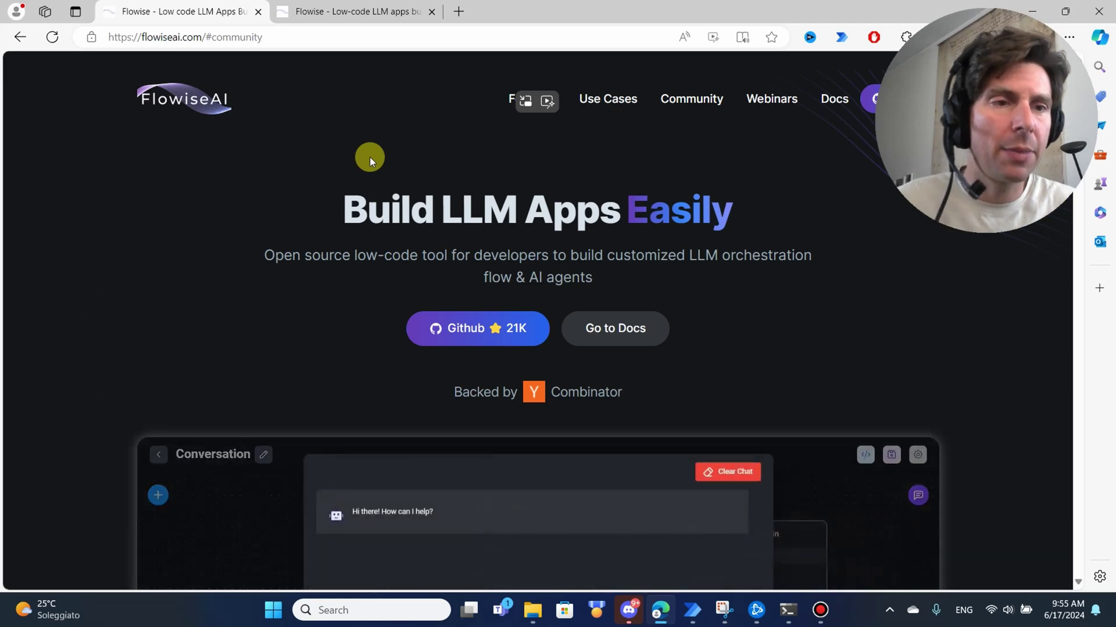
scroll(369, 157, "down", 1)
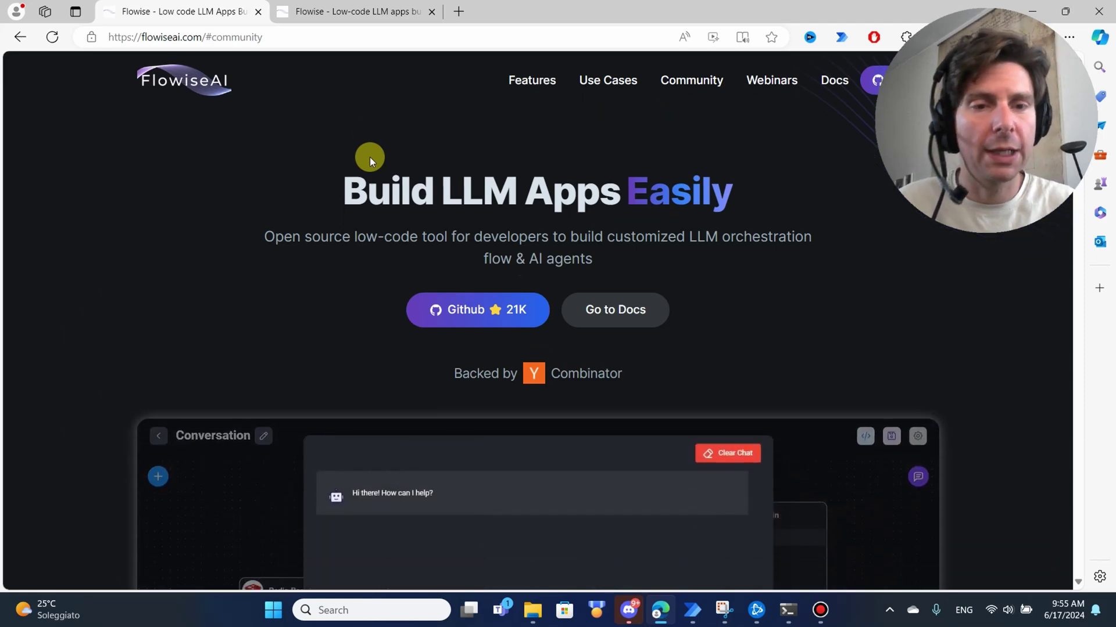
scroll(369, 157, "down", 3)
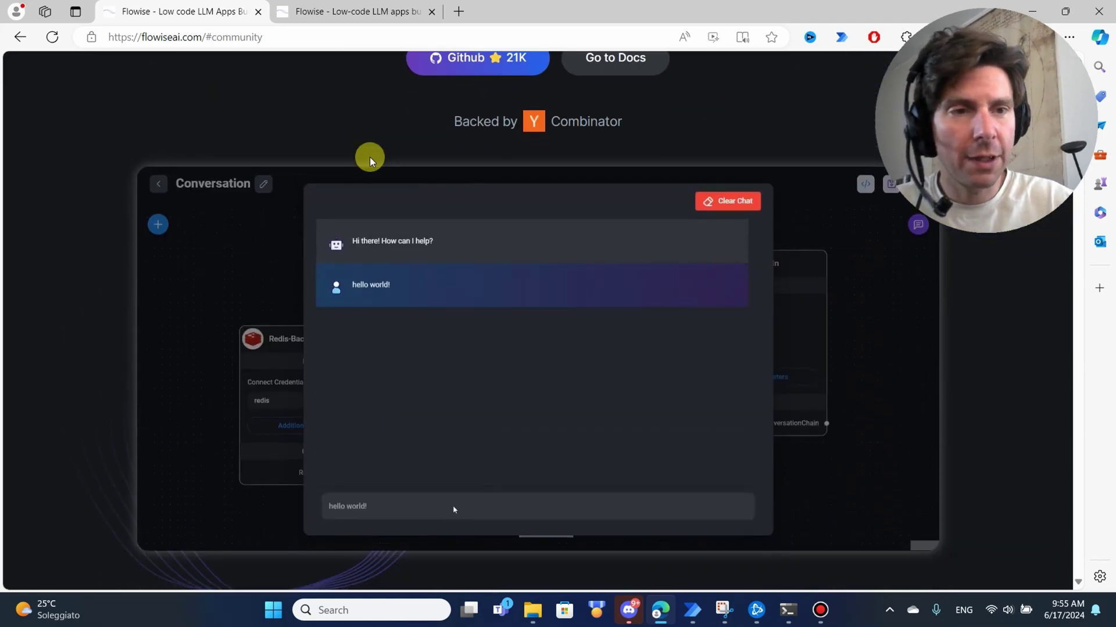
scroll(369, 157, "down", 1)
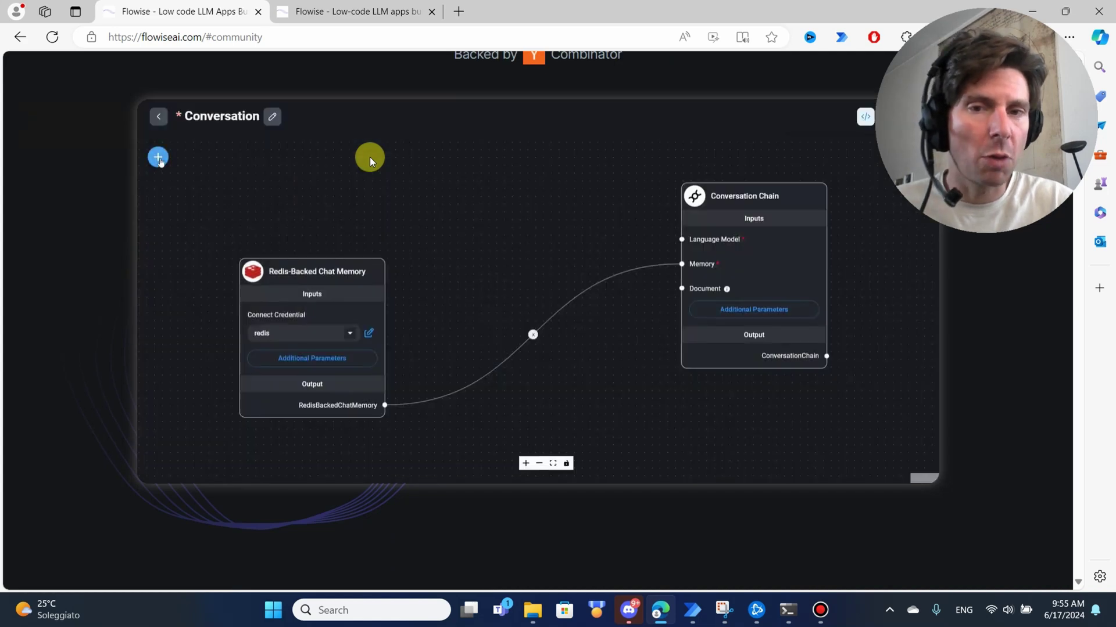
scroll(370, 157, "up", 1)
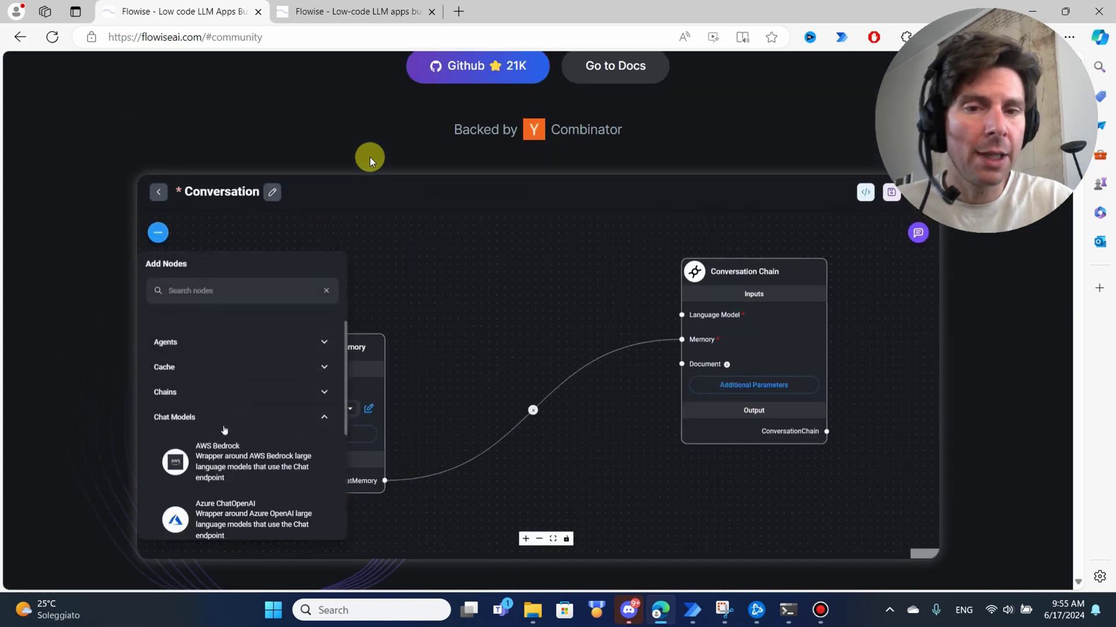
scroll(370, 157, "up", 2)
scroll(370, 157, "up", 1)
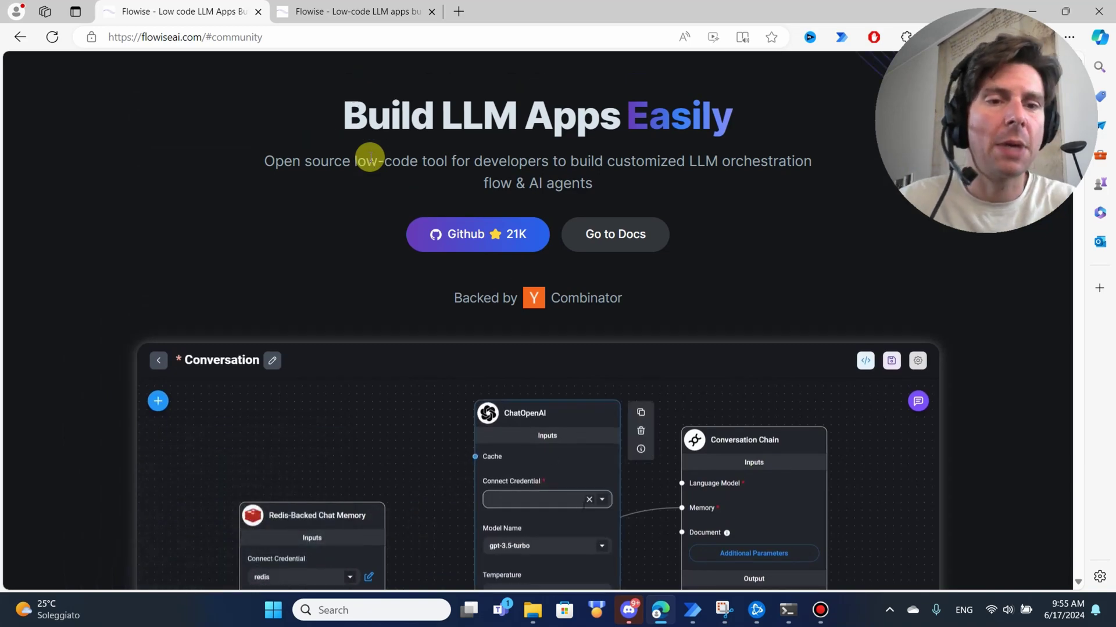
scroll(370, 160, "up", 2)
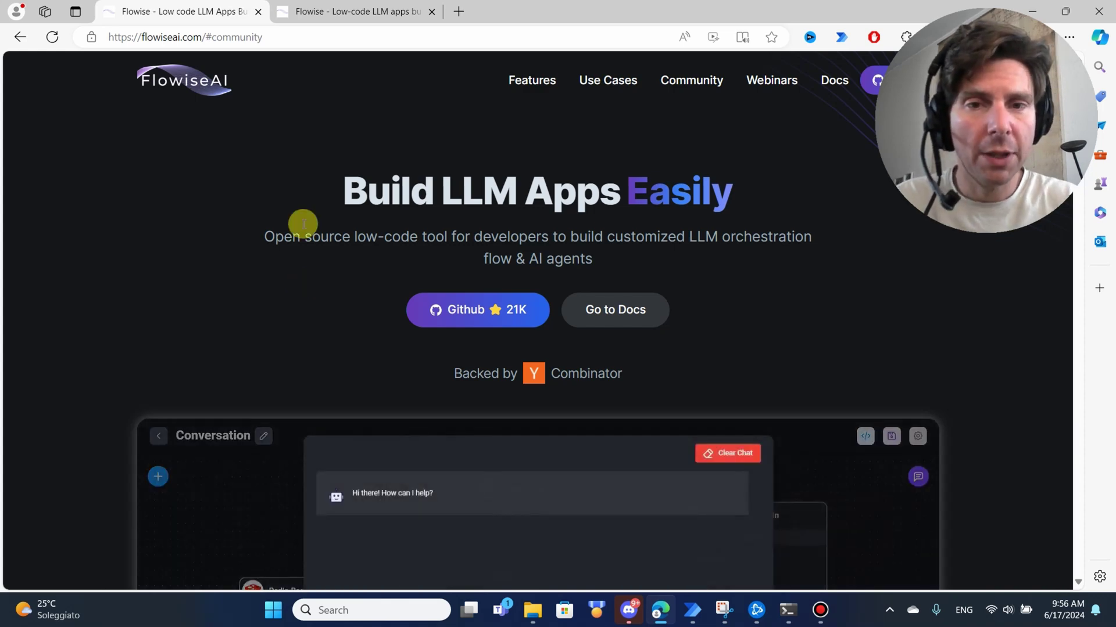
left_click(346, 15)
left_click_drag(488, 11, 438, 17)
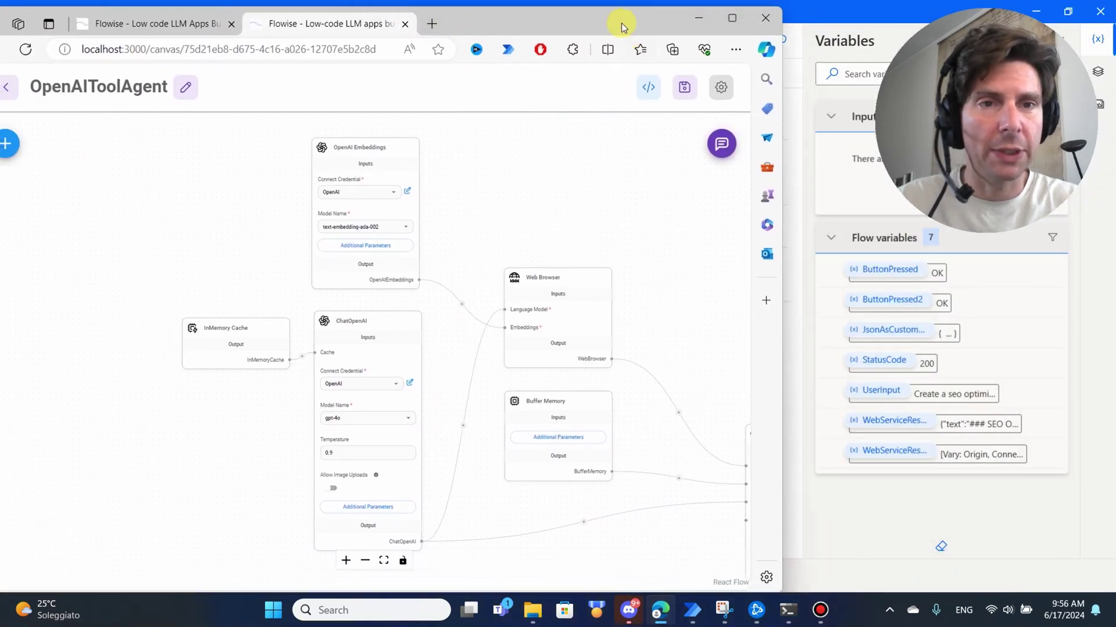
double_click(580, 18)
mouse_move(733, 222)
left_mouse_down()
mouse_move(613, 178)
mouse_move(657, 199)
left_mouse_up()
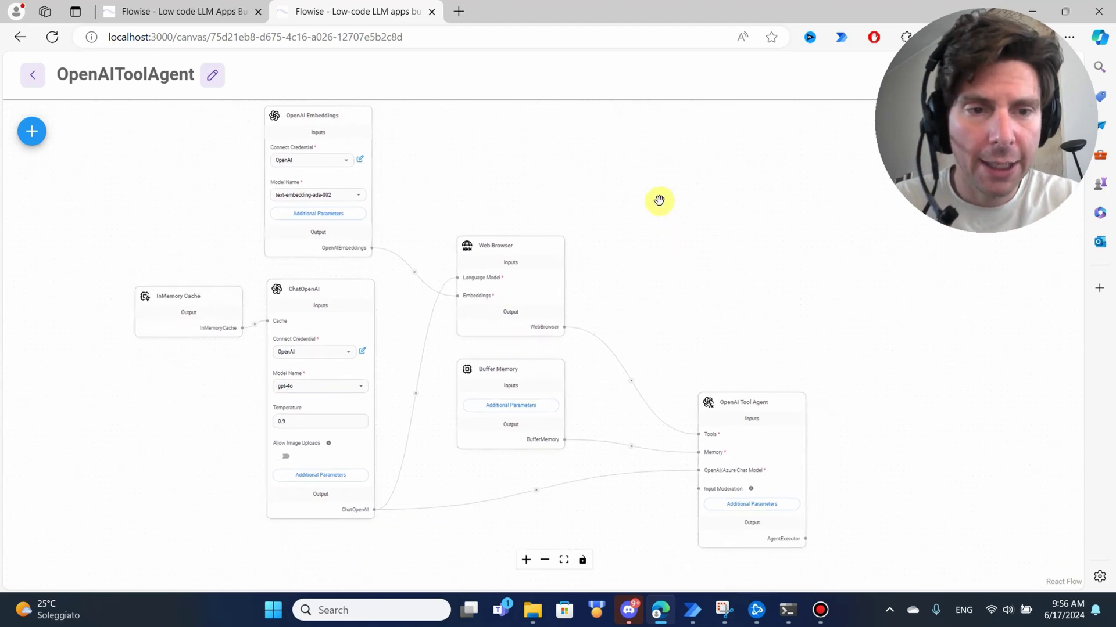
scroll(690, 312, "up", 1)
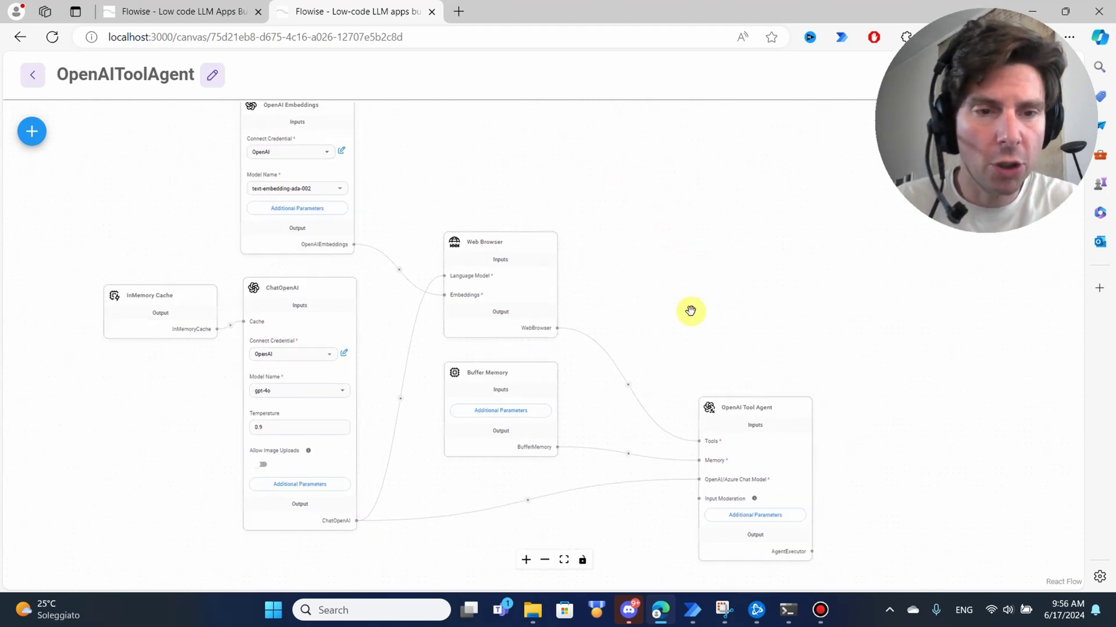
scroll(690, 311, "up", 1)
scroll(690, 311, "up", 1)
scroll(691, 312, "up", 1)
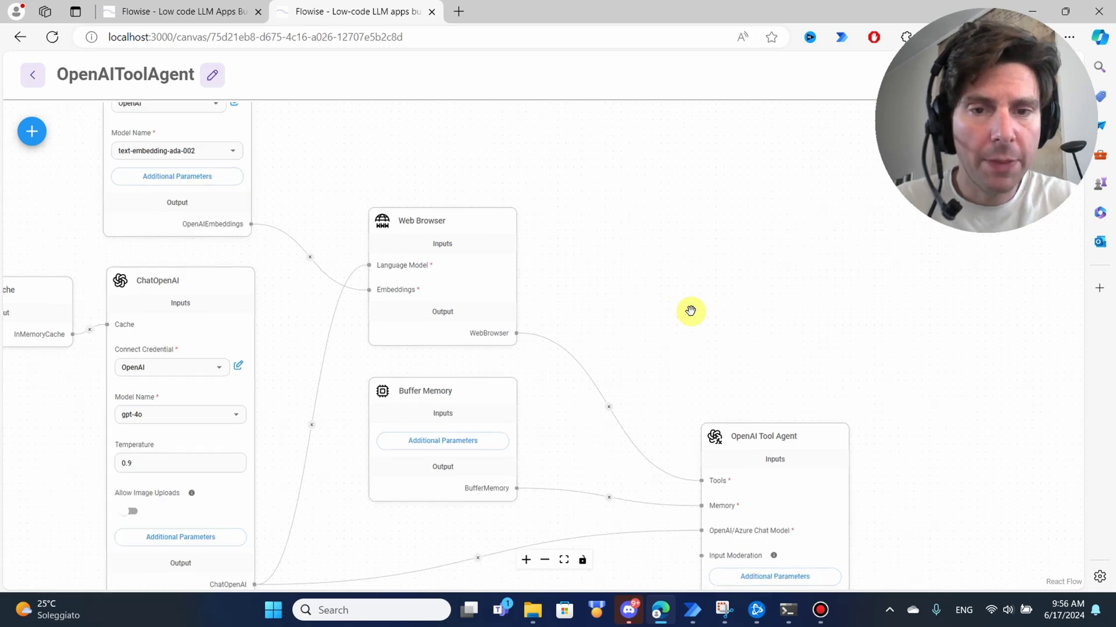
mouse_move(616, 180)
left_mouse_down()
mouse_move(790, 255)
mouse_move(826, 143)
left_mouse_up()
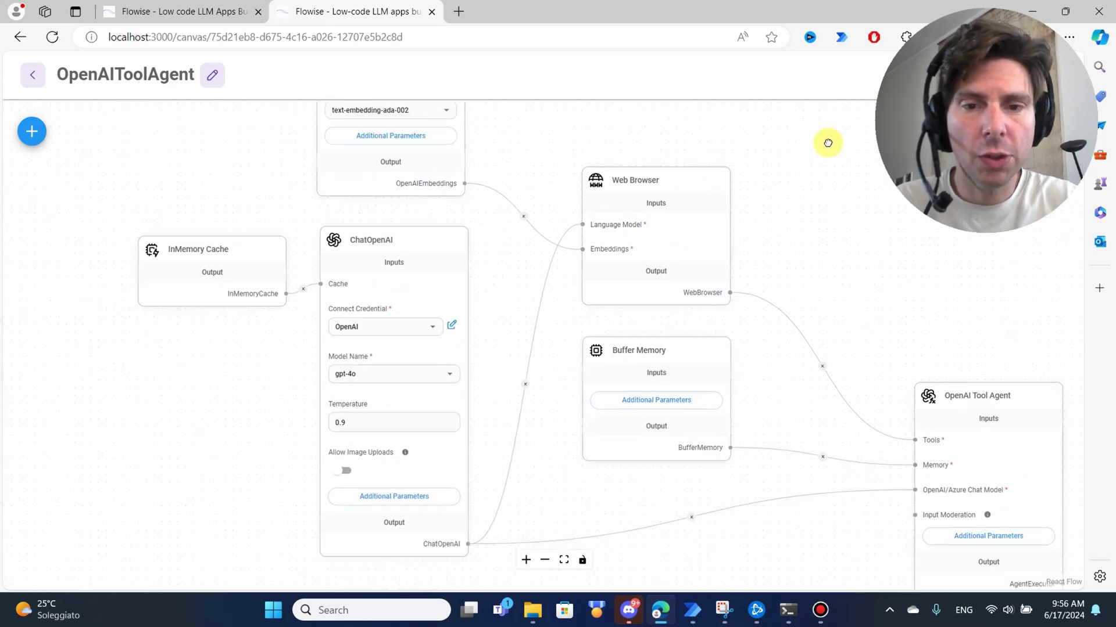
left_click_drag(485, 349, 345, 240)
left_click_drag(702, 189, 735, 194)
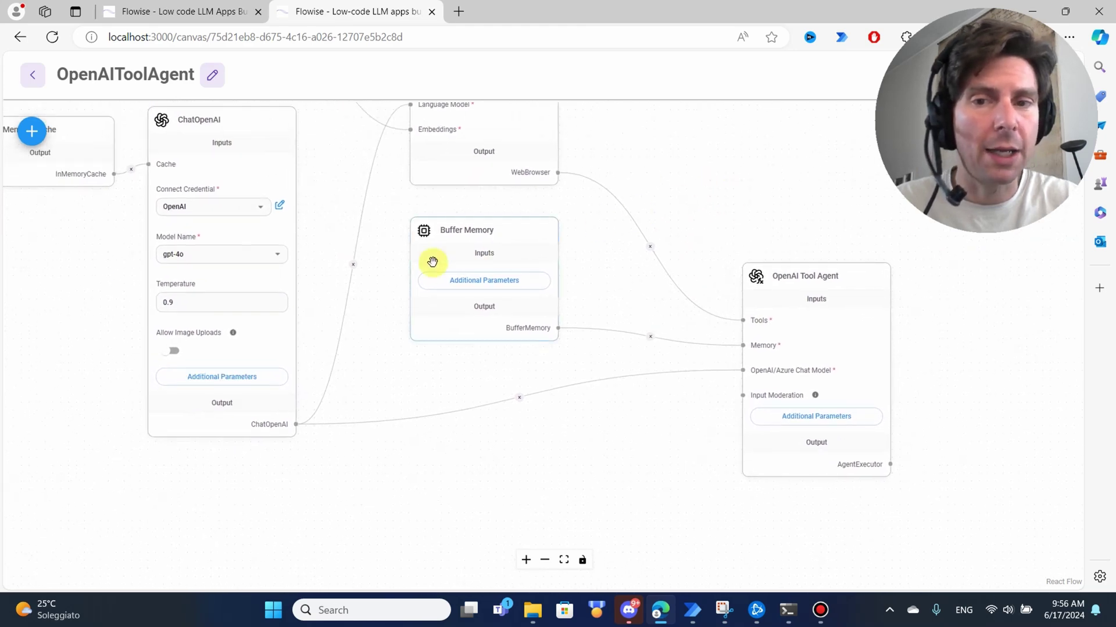
left_click(280, 256)
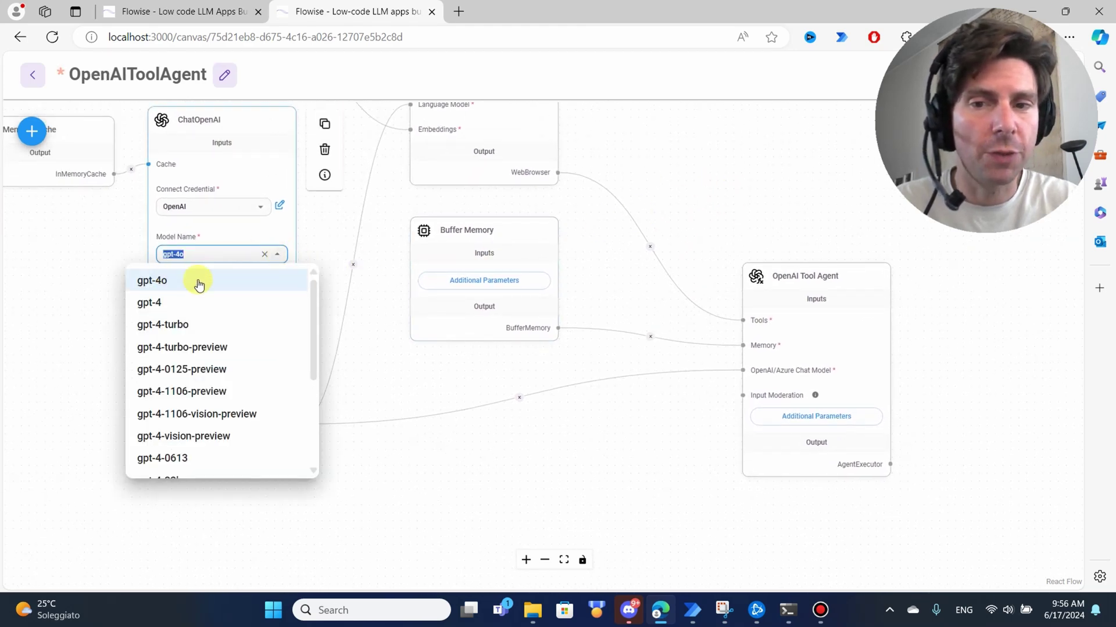
left_click(195, 282)
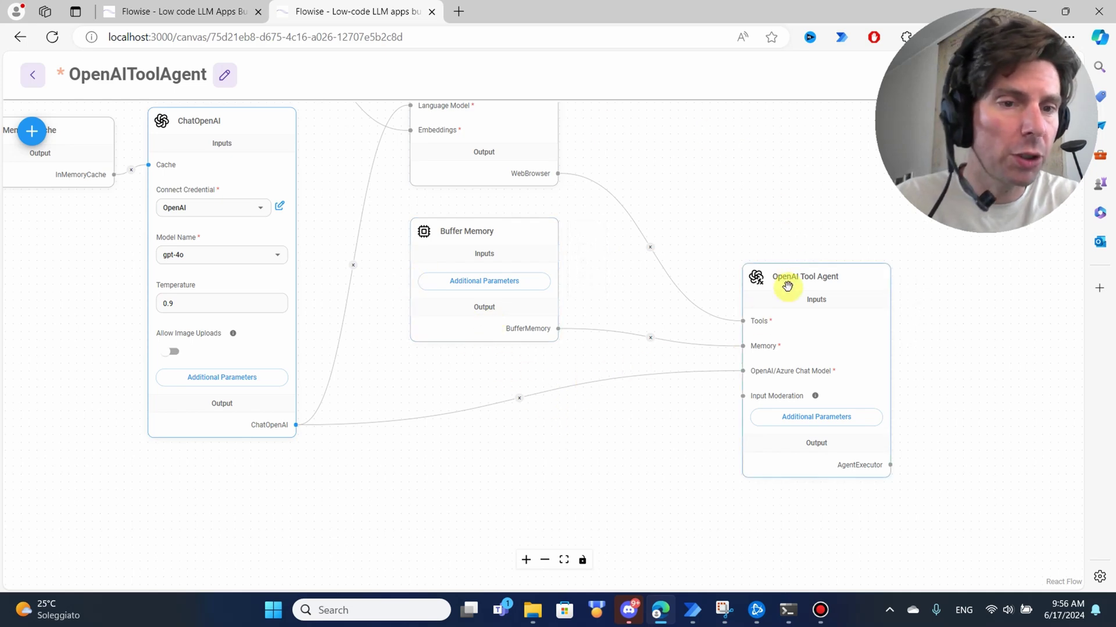
left_click(832, 422)
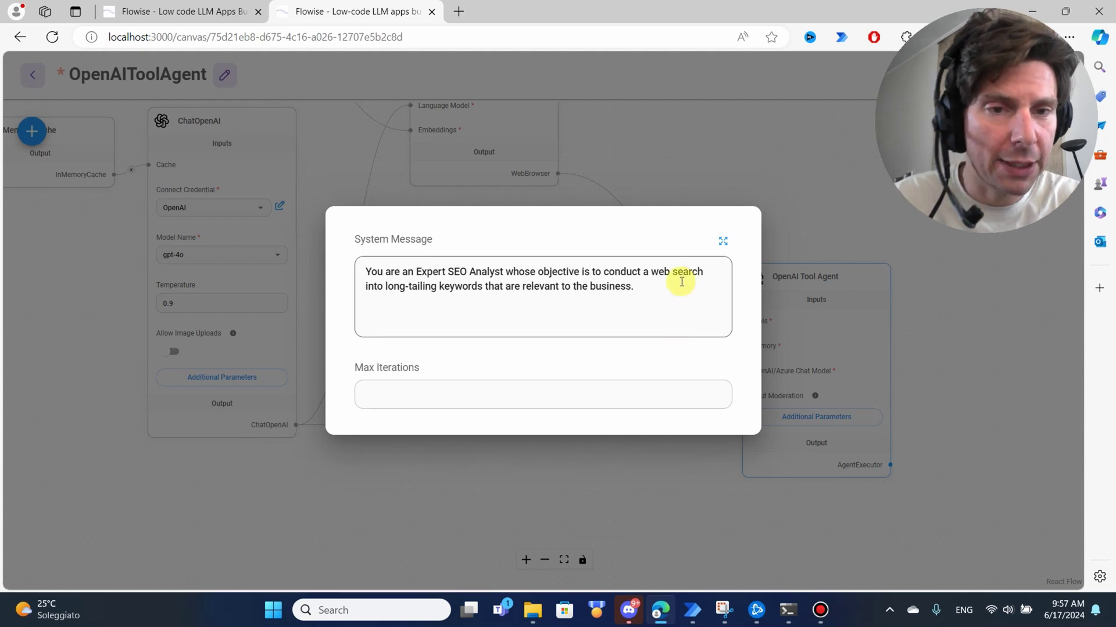
Read the OpenAI Tool Agent's SEO analyst system message, then move the browser window left
left_click(663, 289)
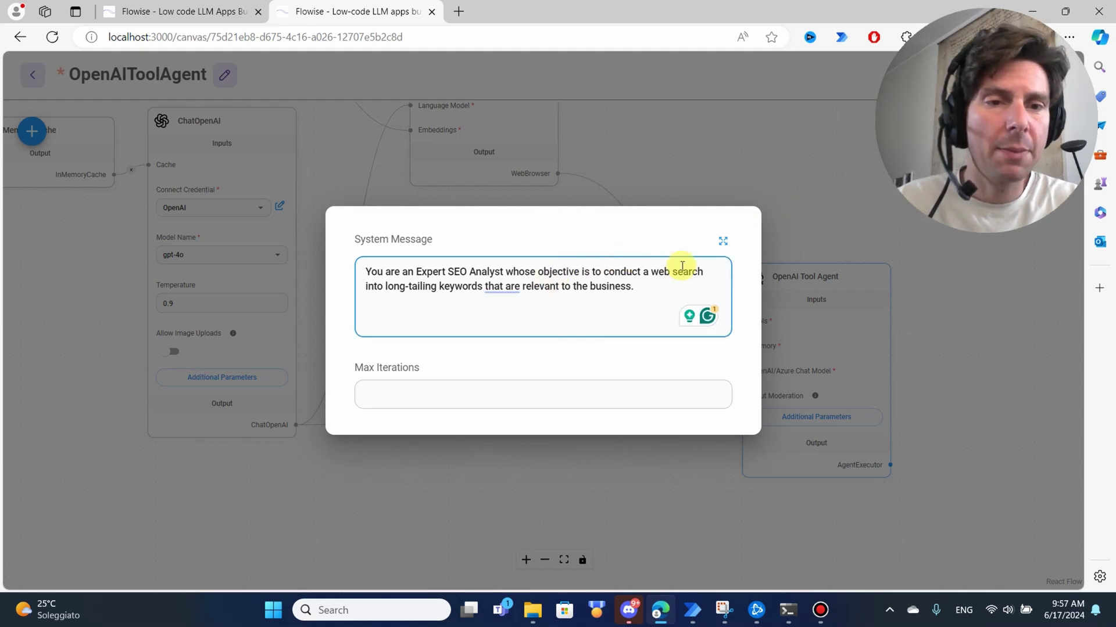
left_click(804, 237)
mouse_move(447, 412)
left_mouse_down()
mouse_move(531, 463)
mouse_move(575, 471)
mouse_move(578, 404)
left_mouse_up()
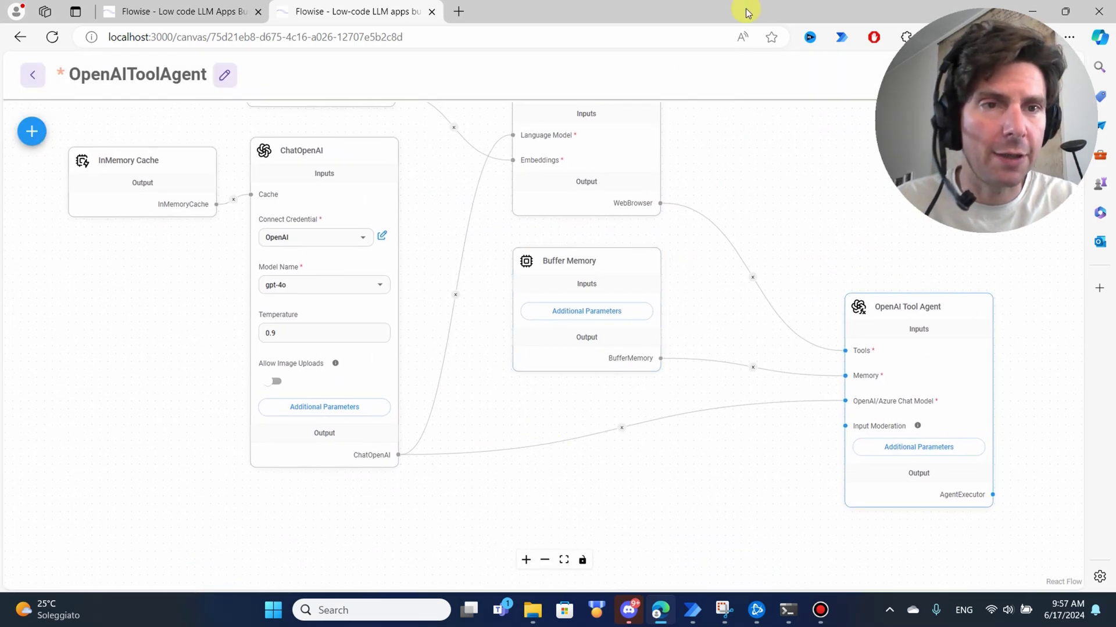
left_click_drag(745, 13, 448, 18)
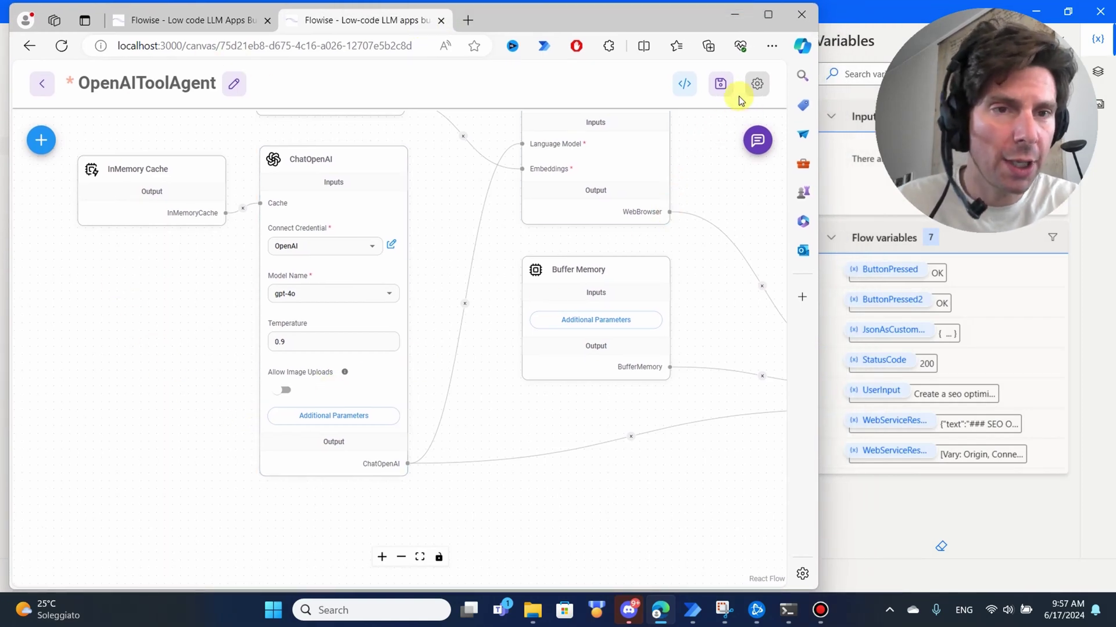
left_click(676, 86)
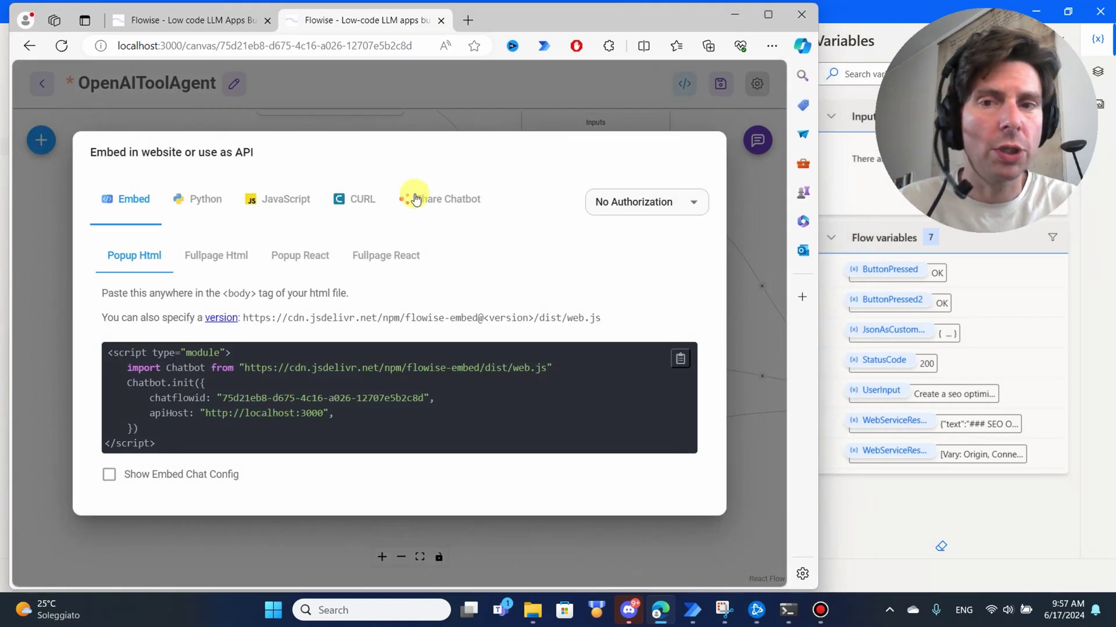
Select the flow's cURL prediction endpoint URL, then return to Power Automate
left_click(370, 201)
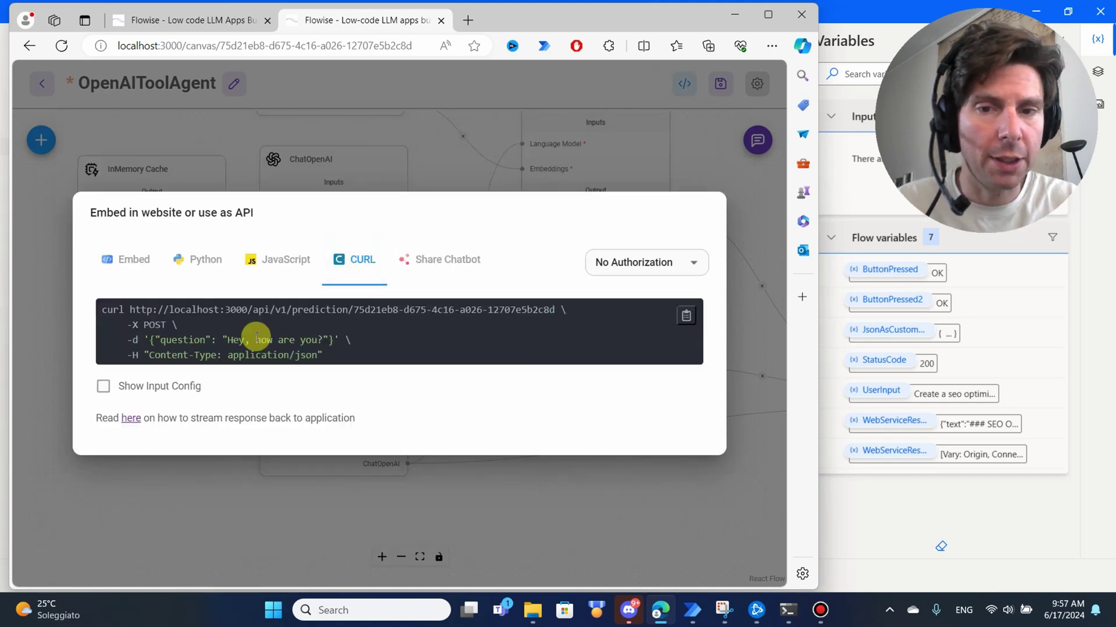
left_click_drag(133, 309, 547, 313)
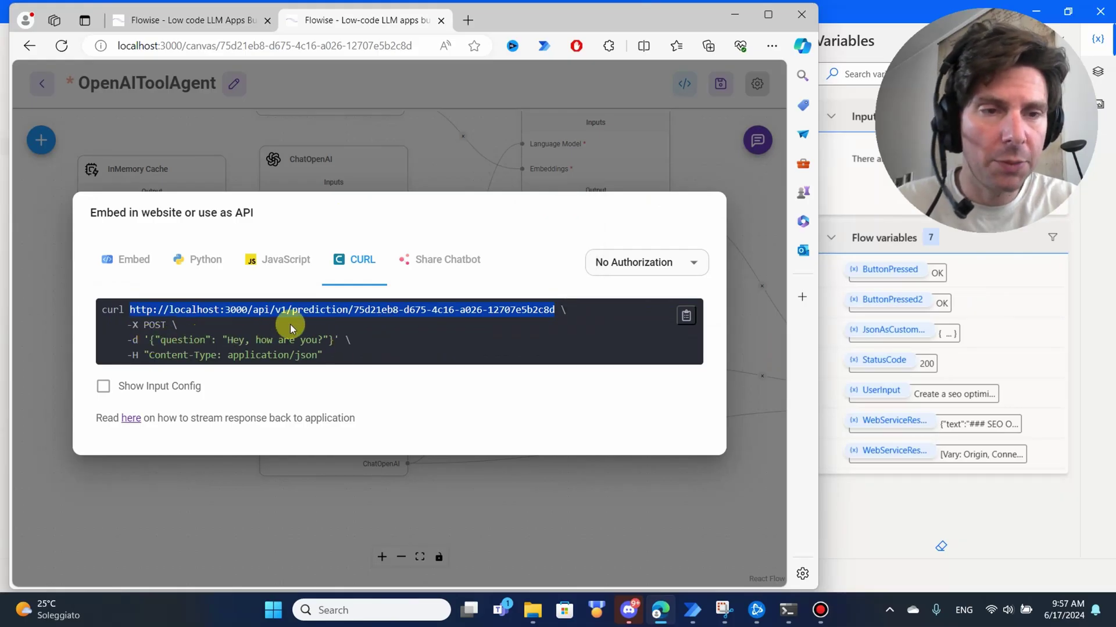
left_click(911, 497)
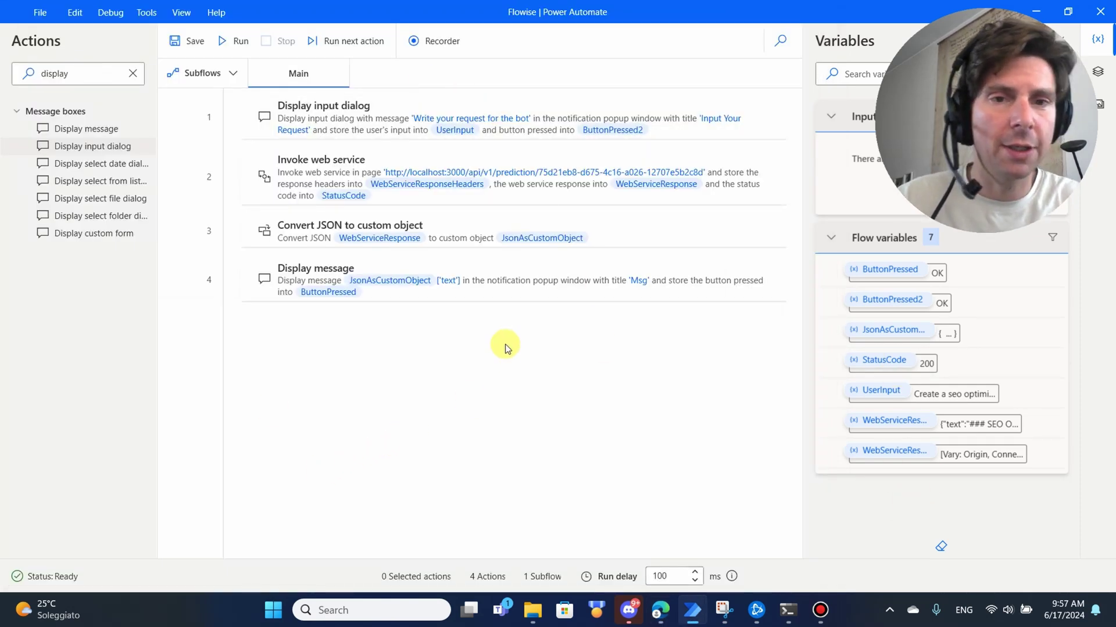
mouse_move(506, 177)
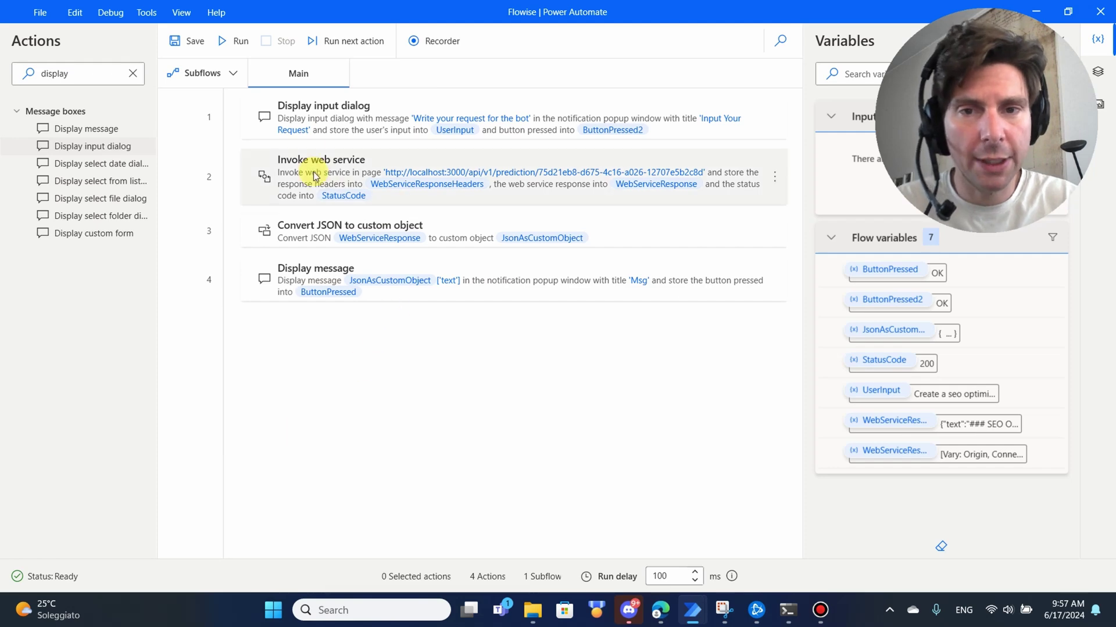
Check the Invoke web service POST prediction URL and UserInput question body, leaving them unchanged
double_click(305, 172)
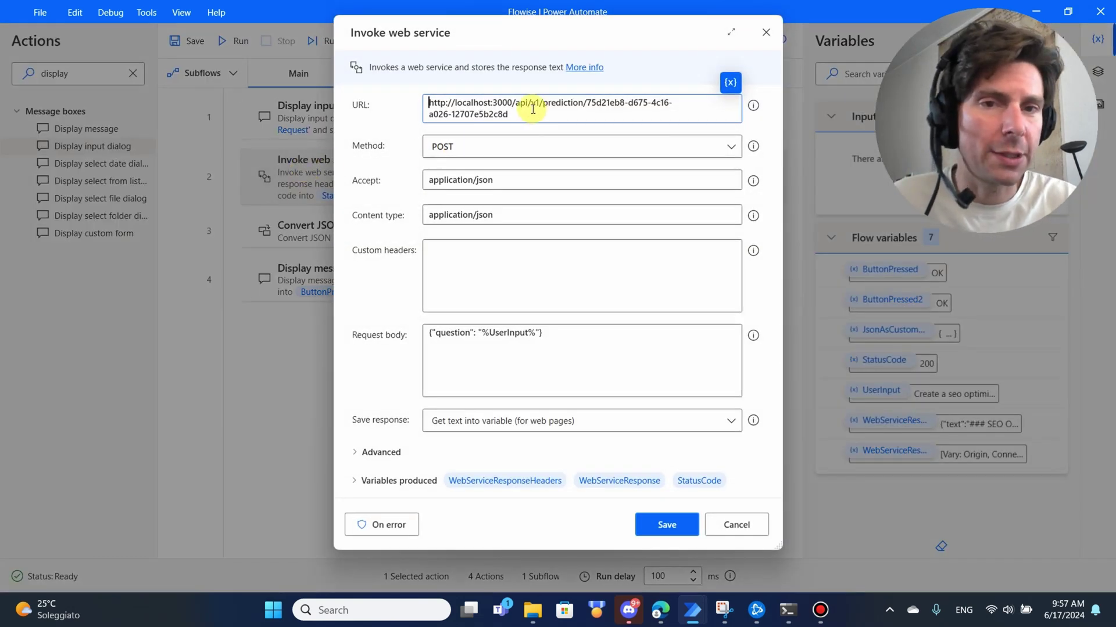
triple_click(518, 112)
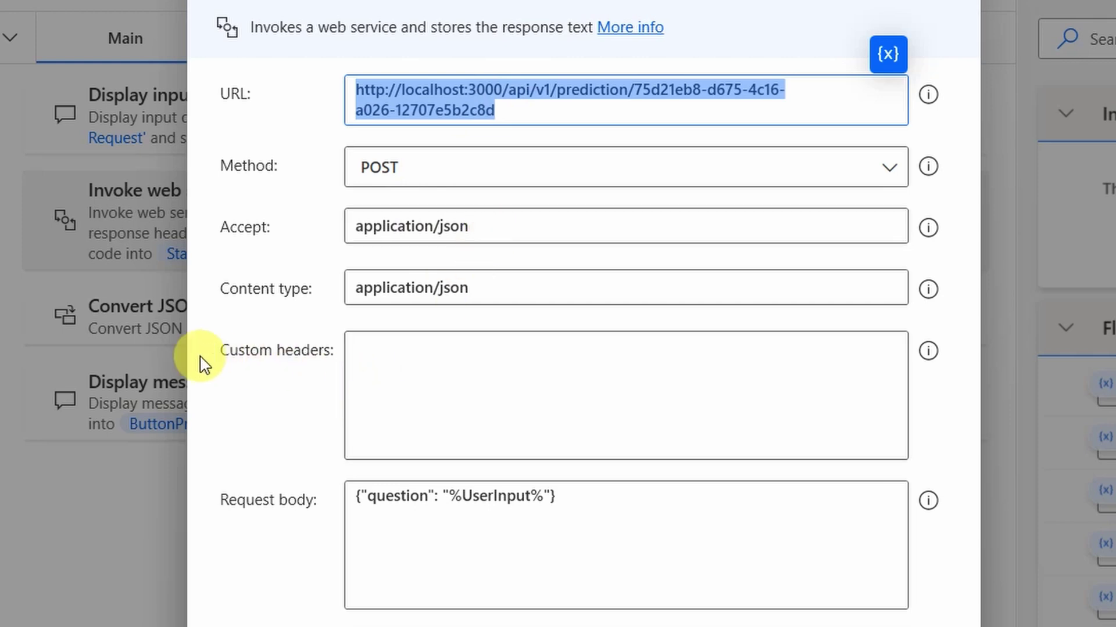
left_click(579, 497)
left_click_drag(576, 496, 349, 508)
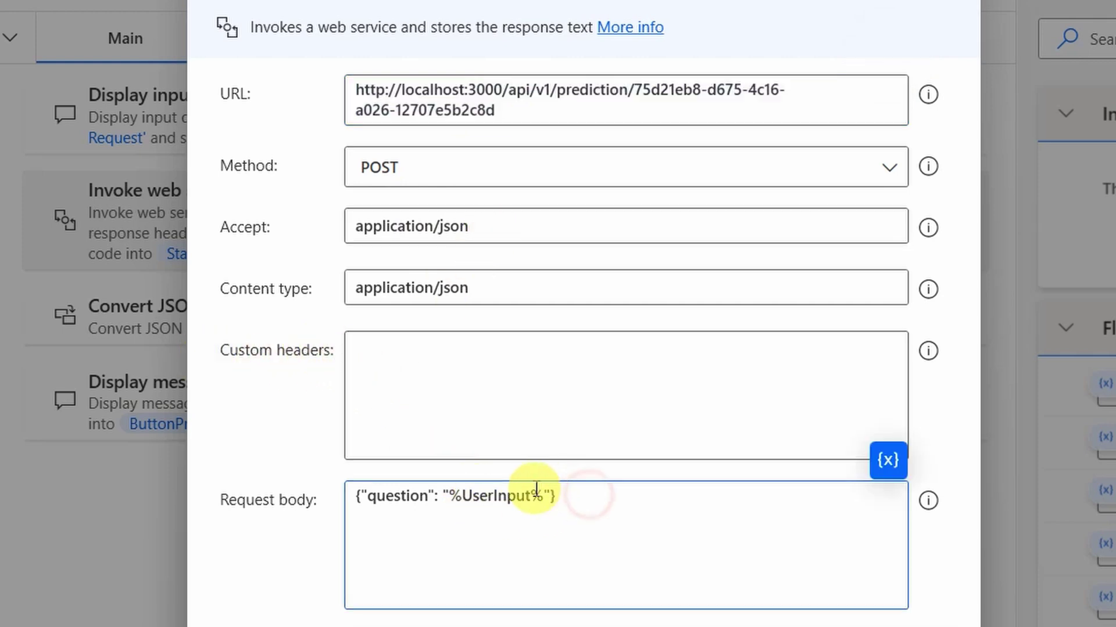
left_click(398, 507)
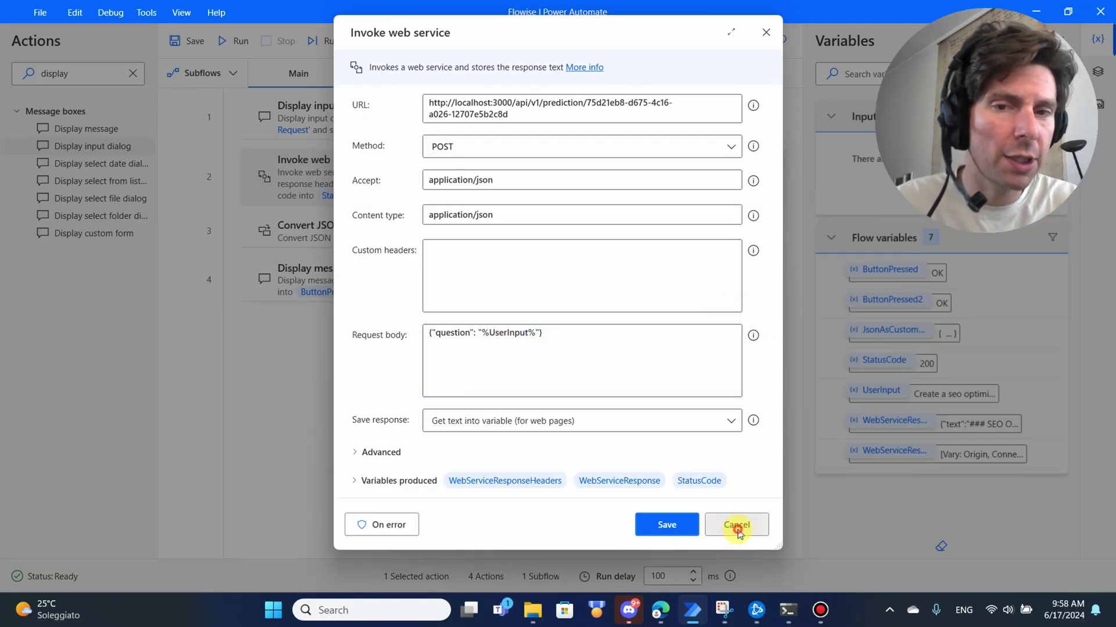
left_click(735, 524)
Check the Display input dialog's default SEO report request and cancel without changes
left_click(326, 119)
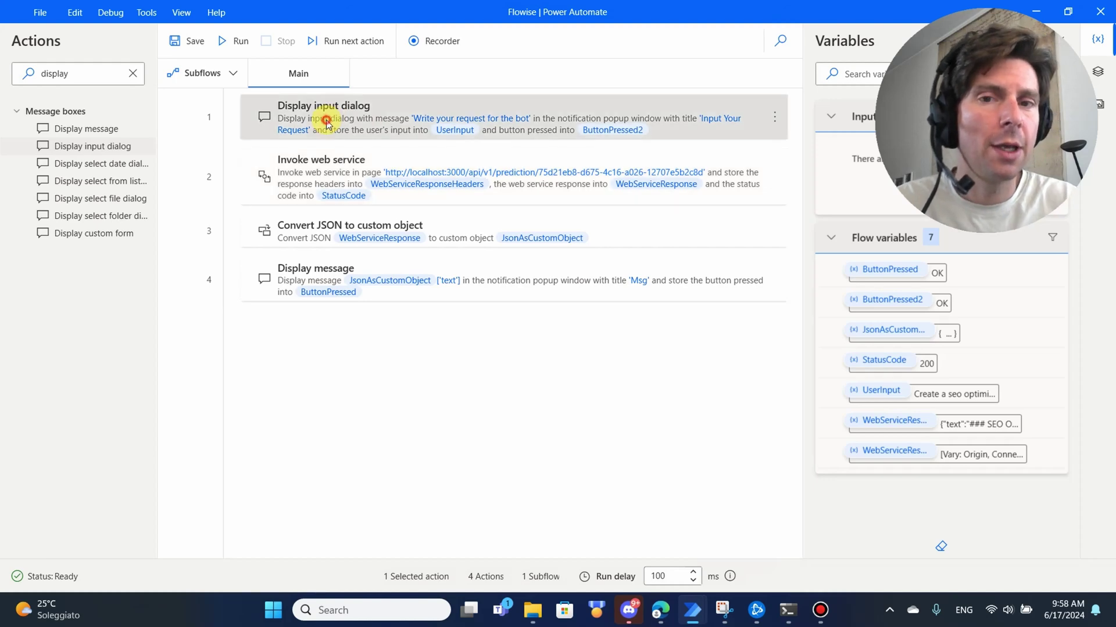
double_click(326, 119)
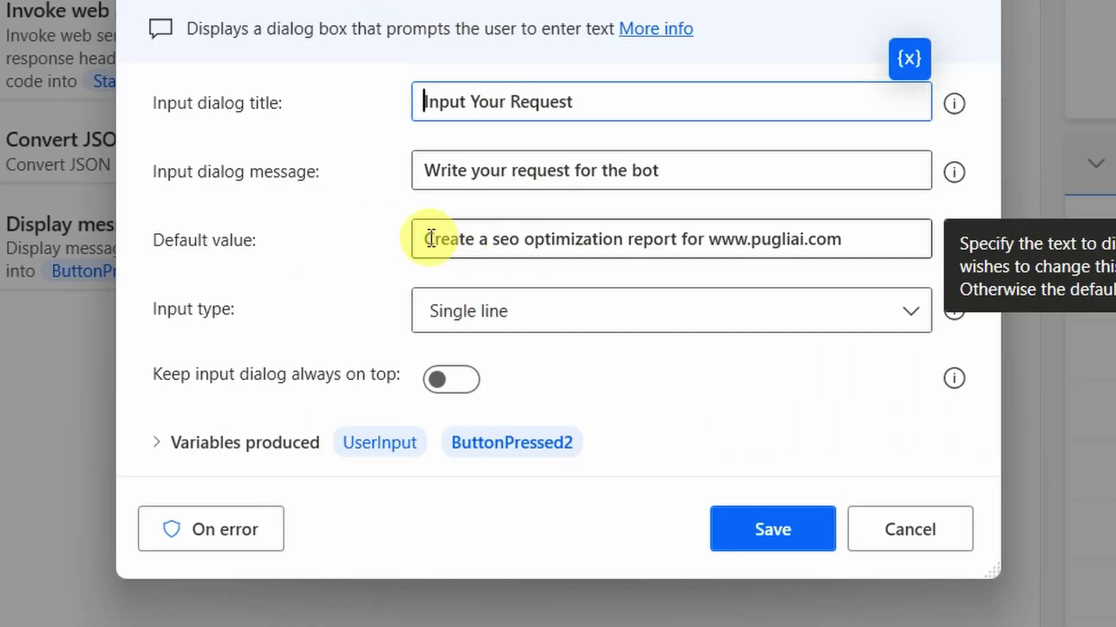
left_click_drag(430, 238, 839, 248)
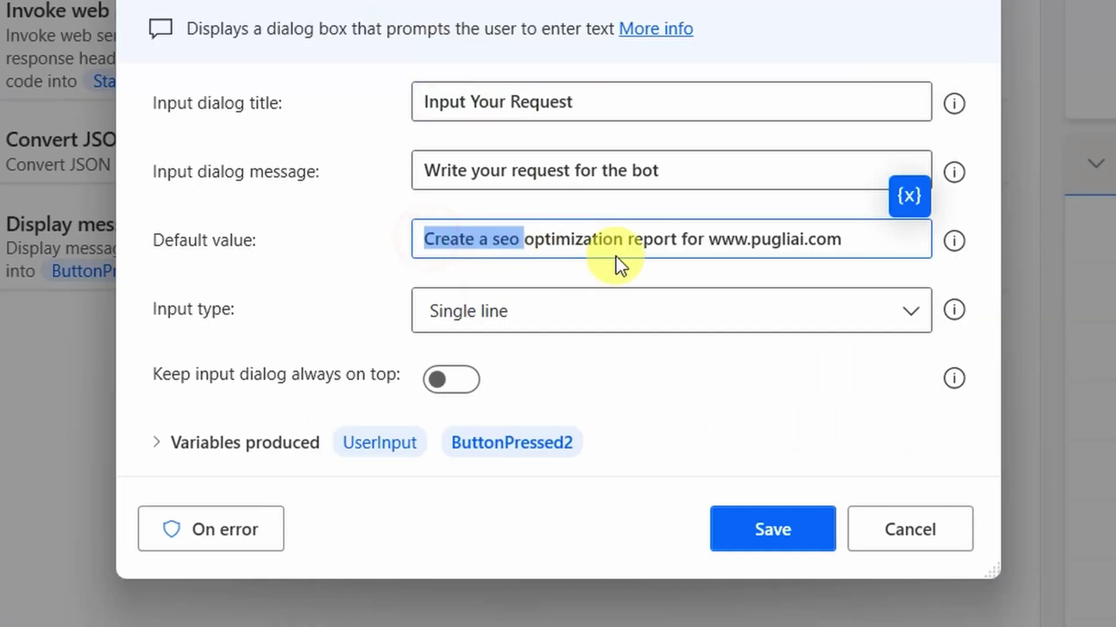
left_click(916, 526)
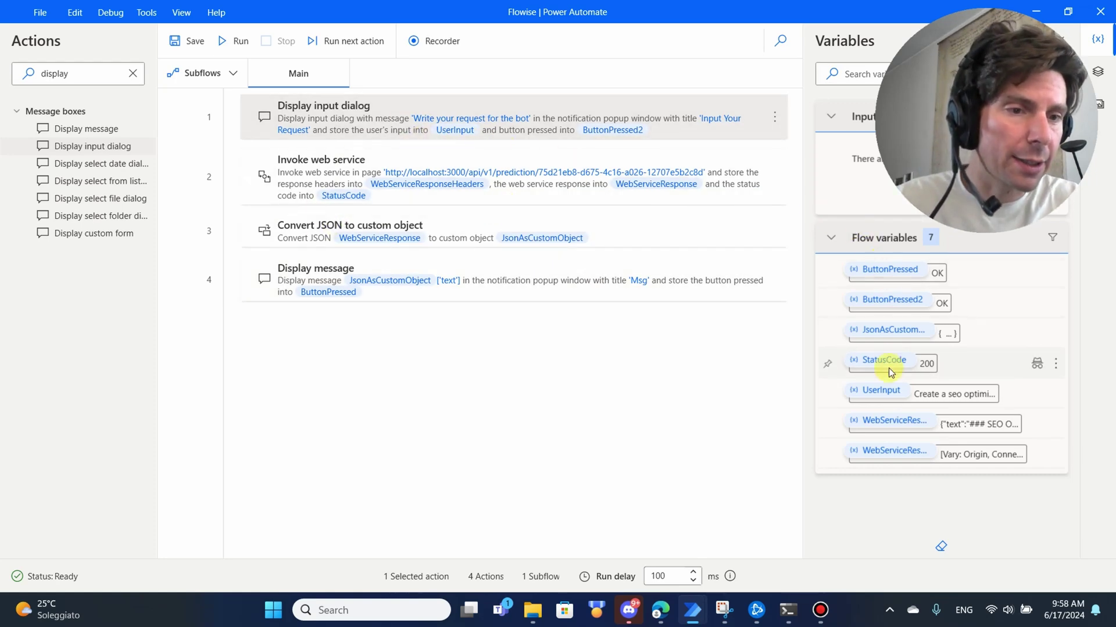
double_click(912, 425)
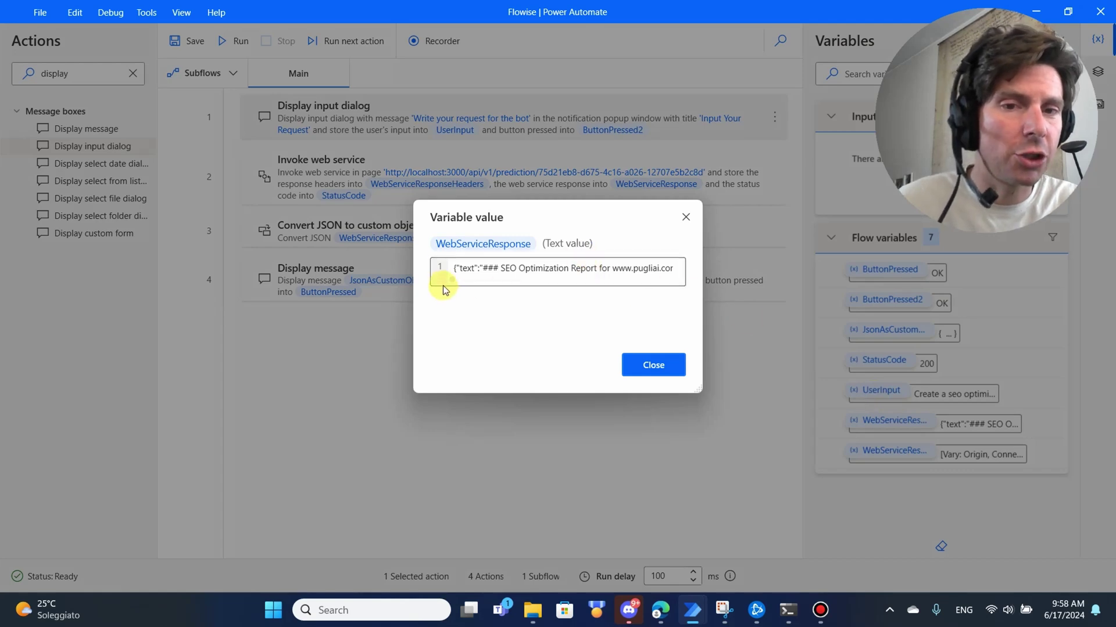
left_click(662, 368)
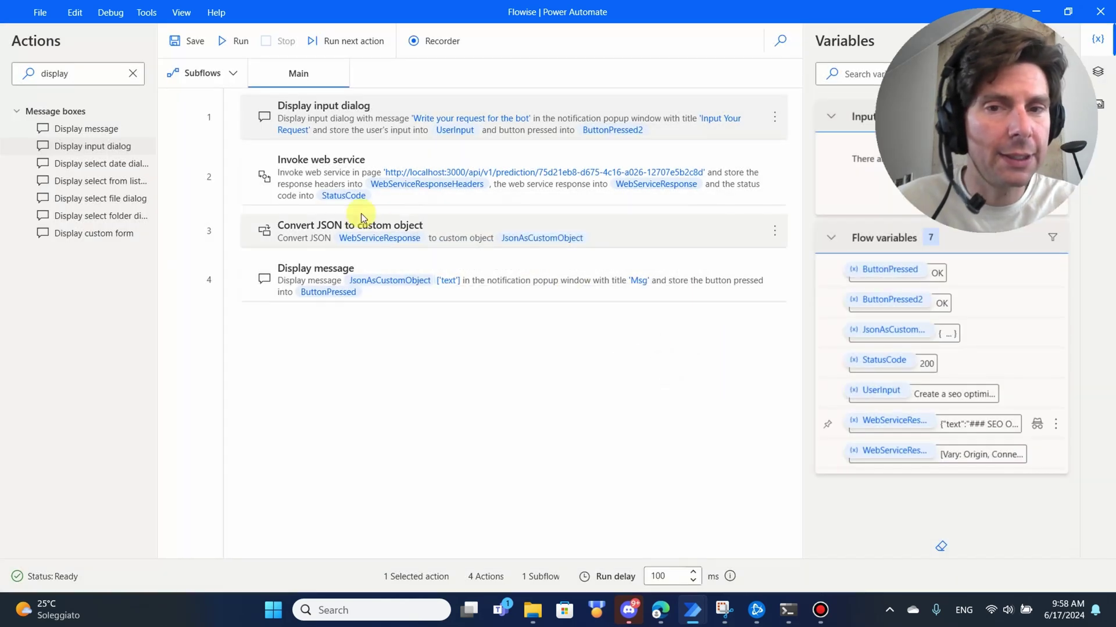
double_click(343, 232)
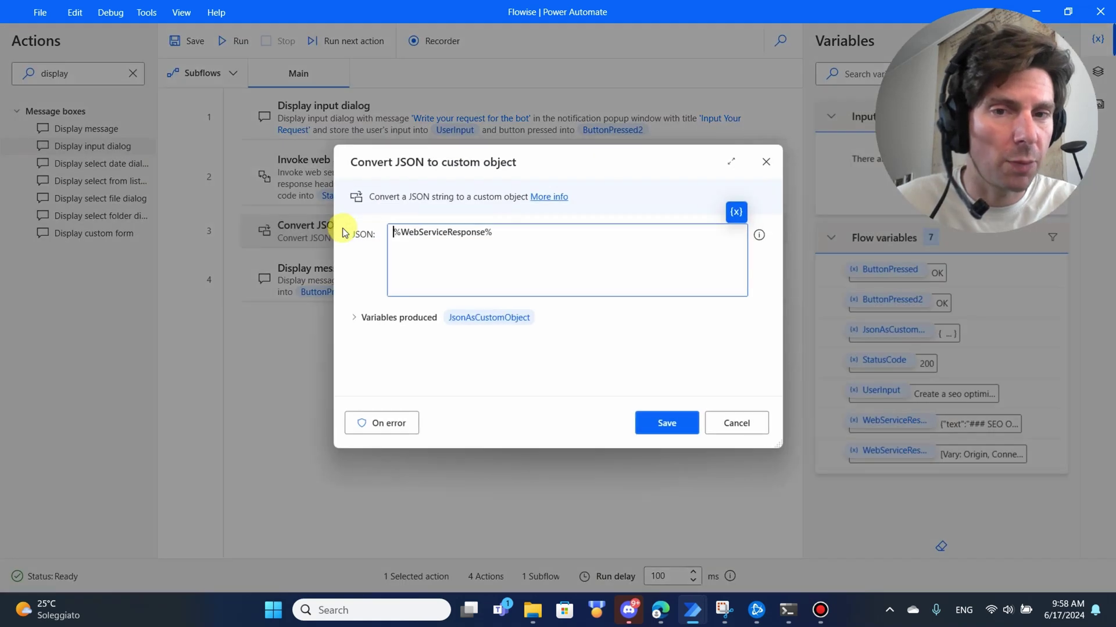
left_click(736, 423)
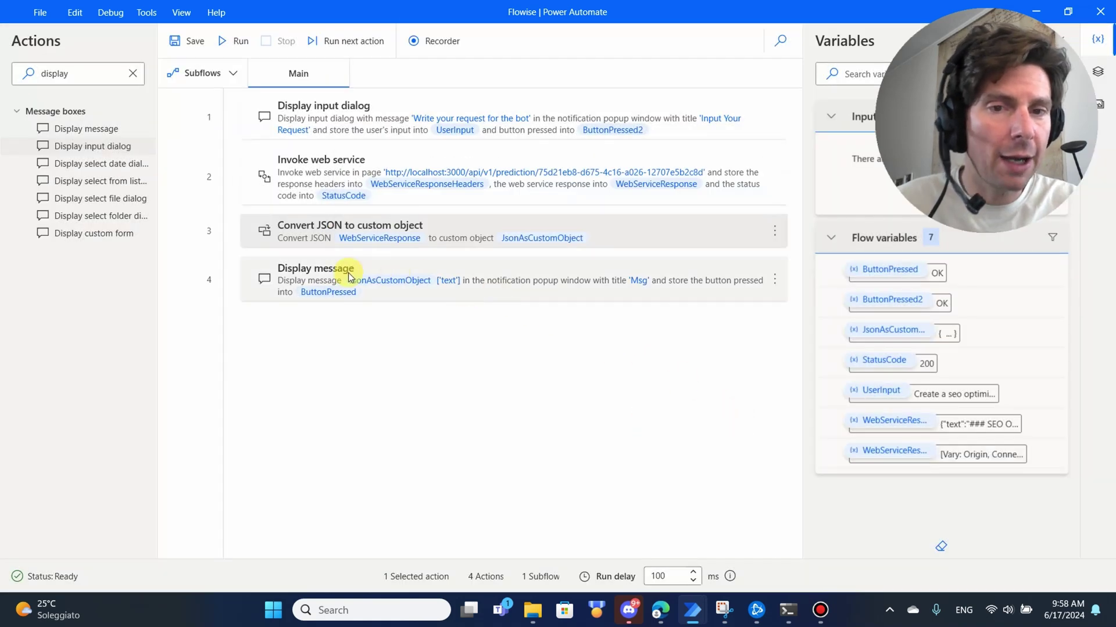
left_click(326, 287)
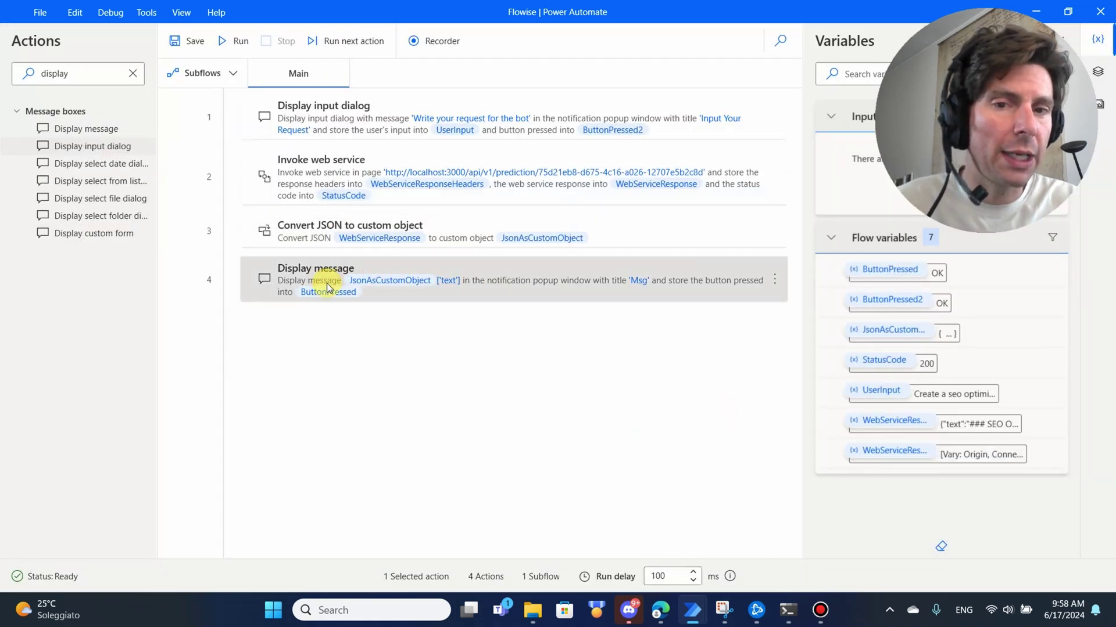
double_click(402, 290)
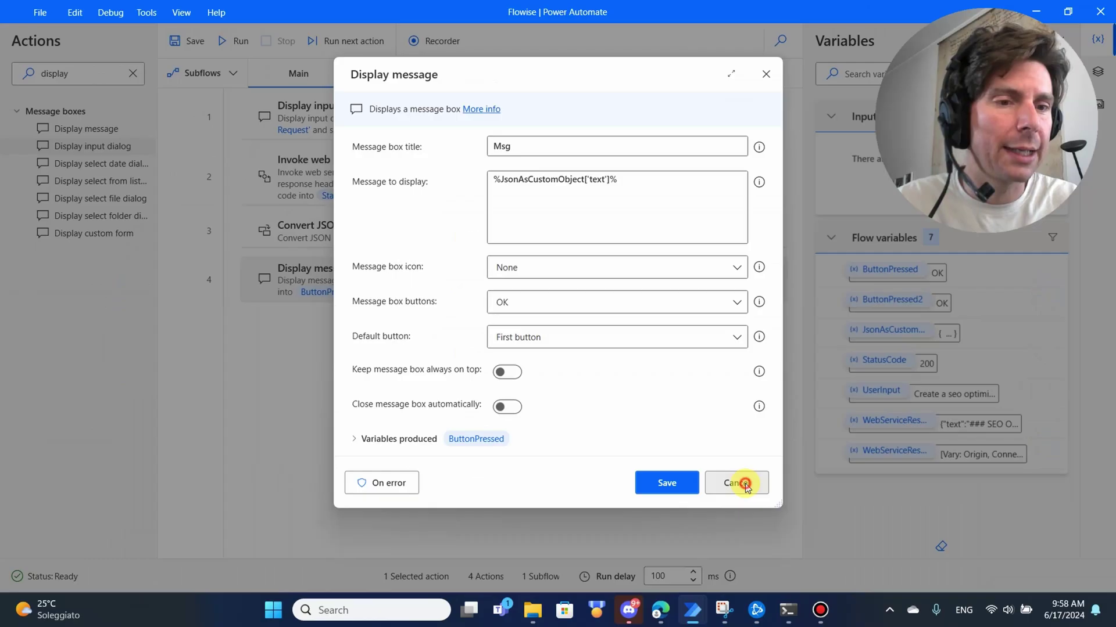
left_click(875, 596)
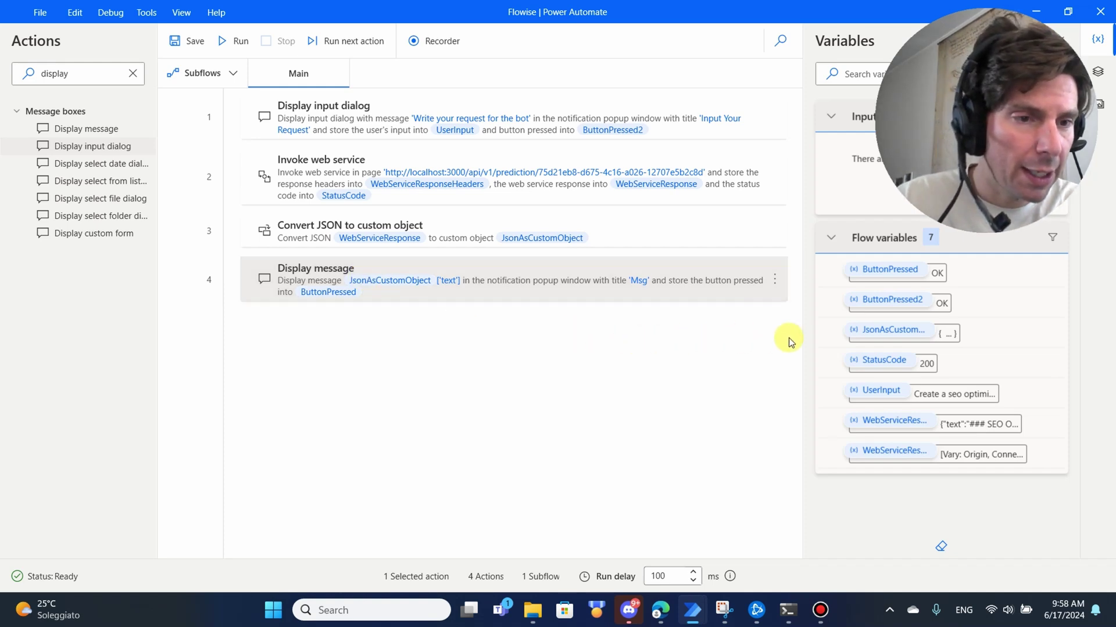
Inspect the UserInput value and JsonAsCustomObject report text, then run the flow again
double_click(876, 393)
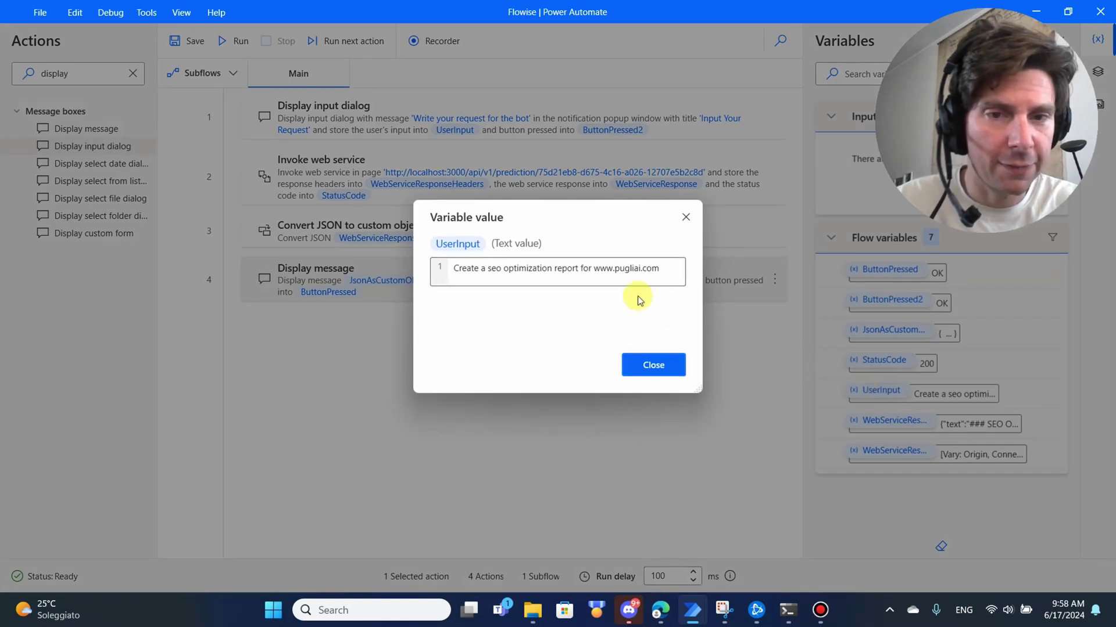
left_click(660, 366)
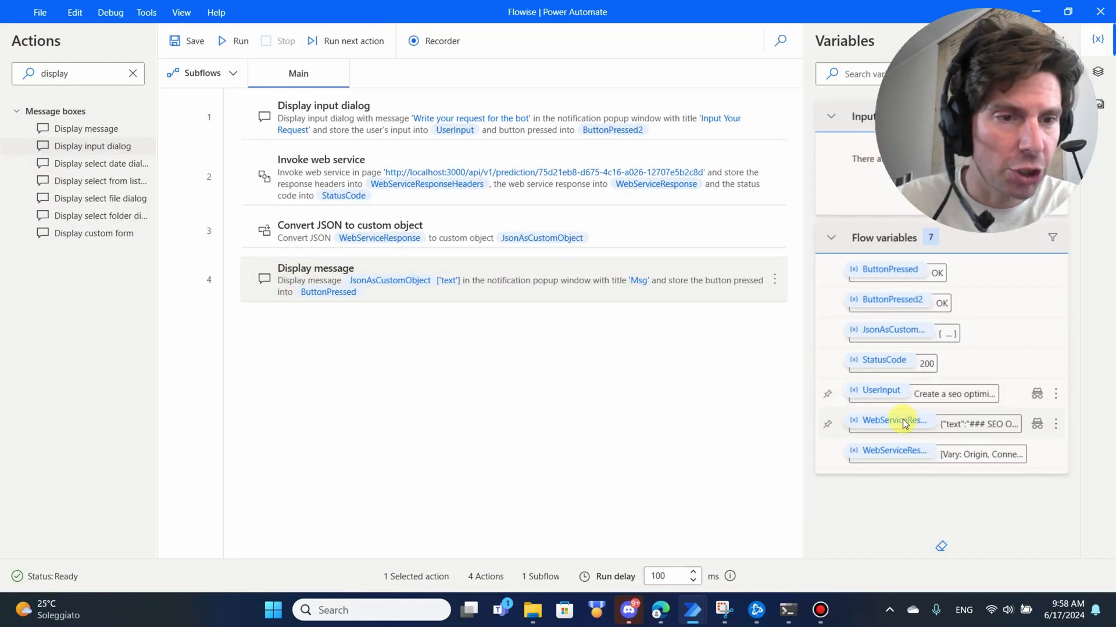
double_click(885, 329)
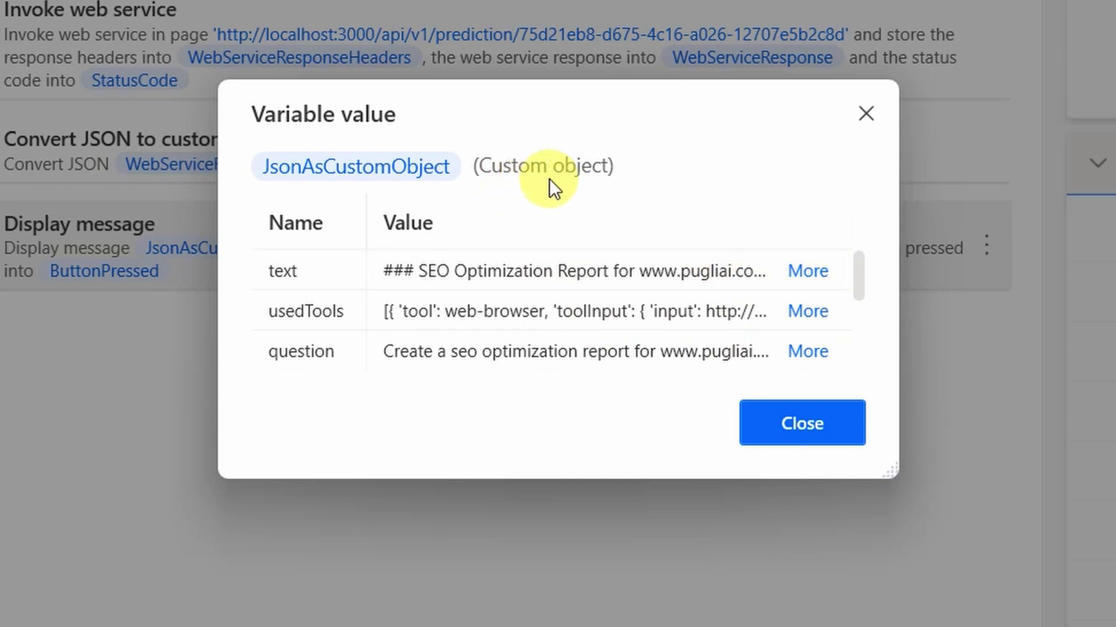
left_click(805, 272)
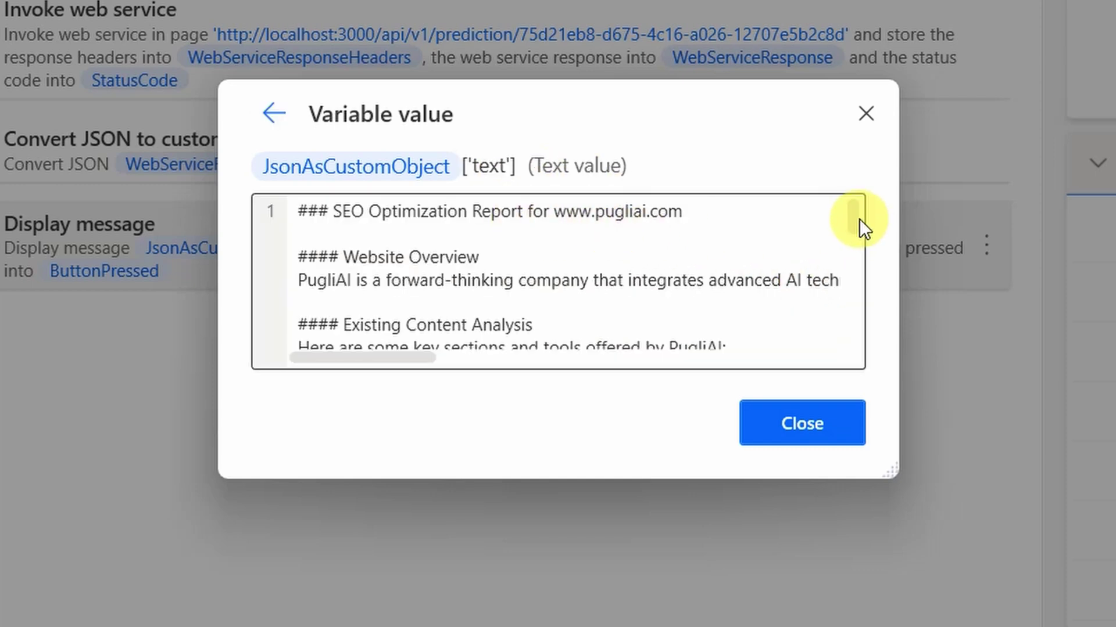
left_click_drag(859, 219, 520, 150)
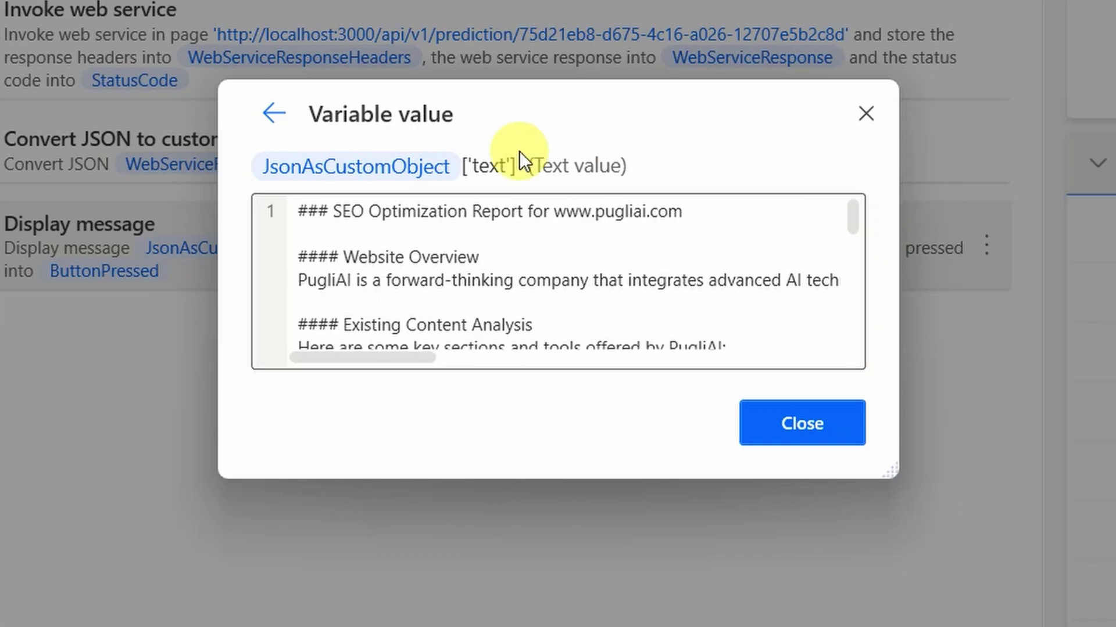
left_click(802, 422)
left_click(224, 41)
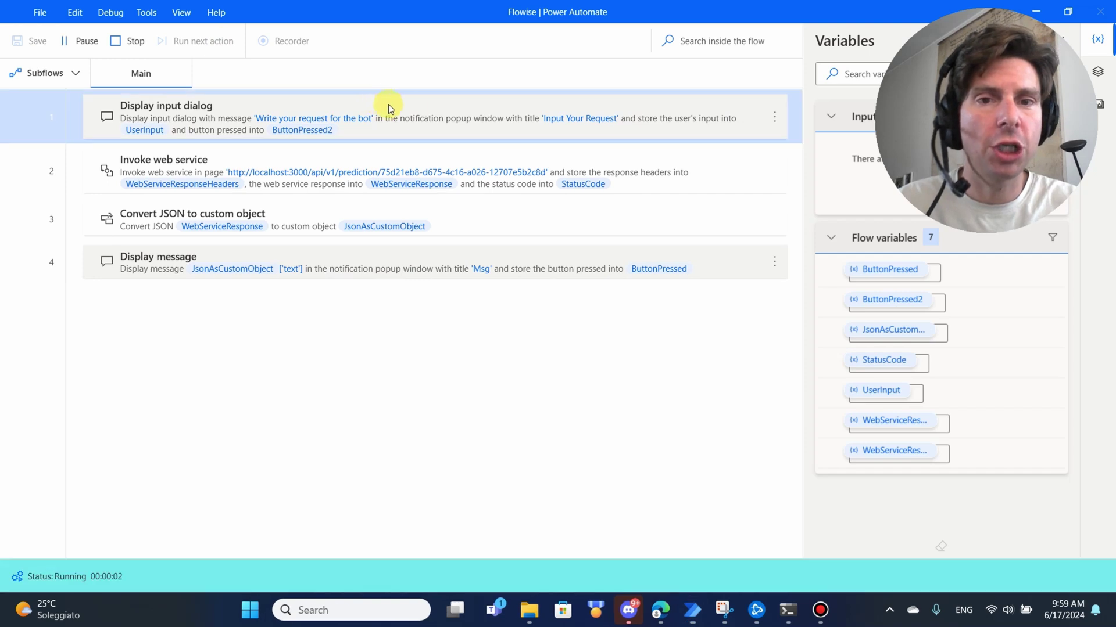
double_click(576, 303)
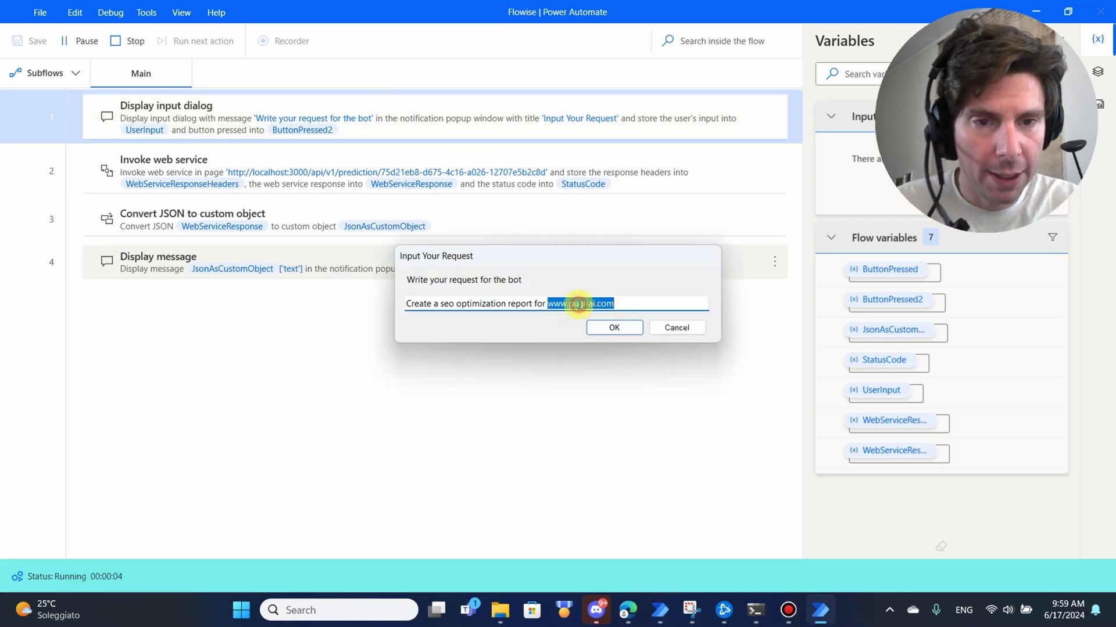
type("w")
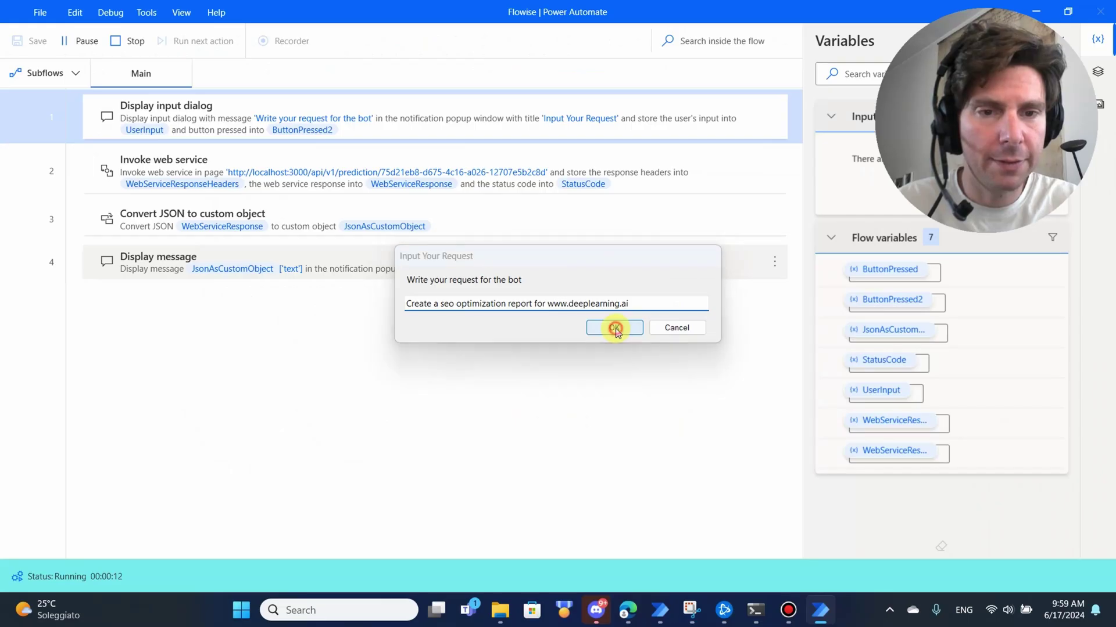
left_click(676, 331)
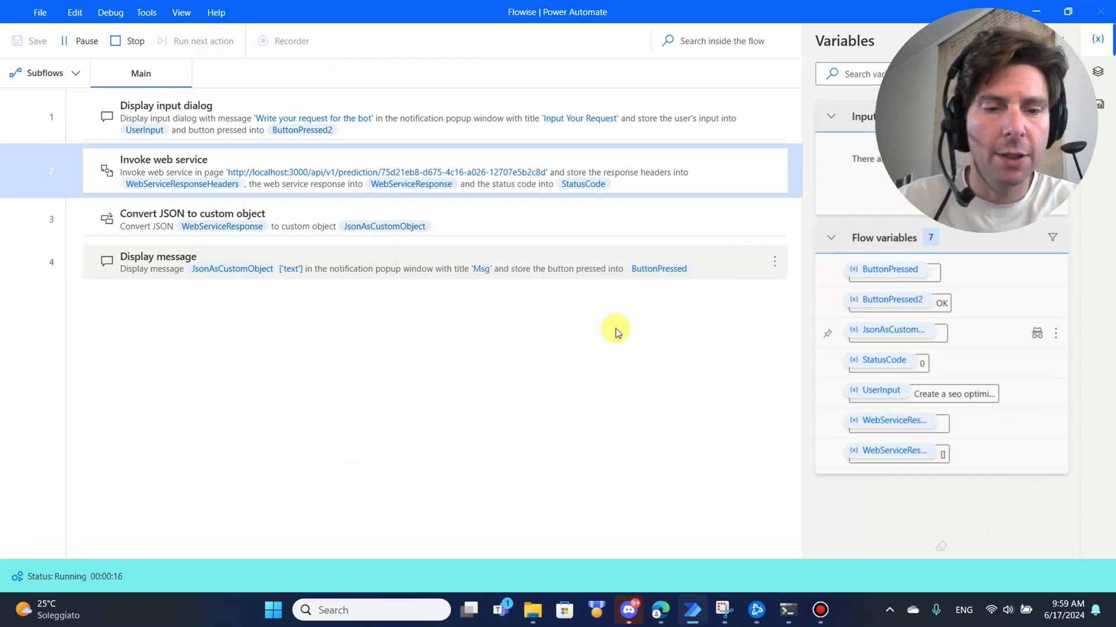
left_click(787, 612)
scroll(501, 362, "up", 1)
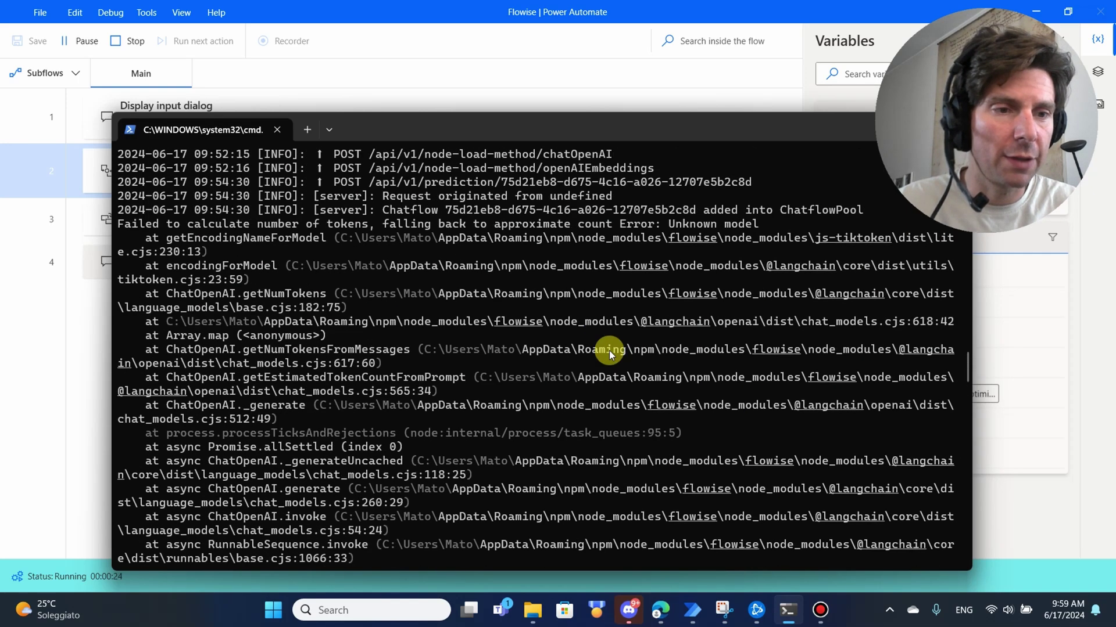
scroll(610, 350, "up", 10)
scroll(610, 350, "up", 10)
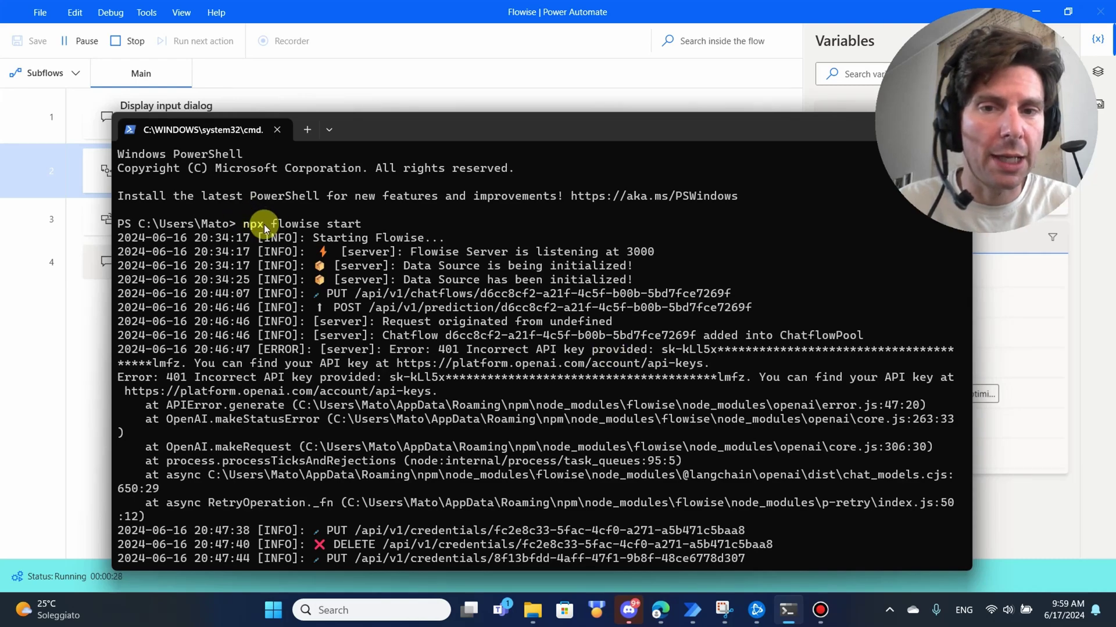
scroll(505, 343, "down", 10)
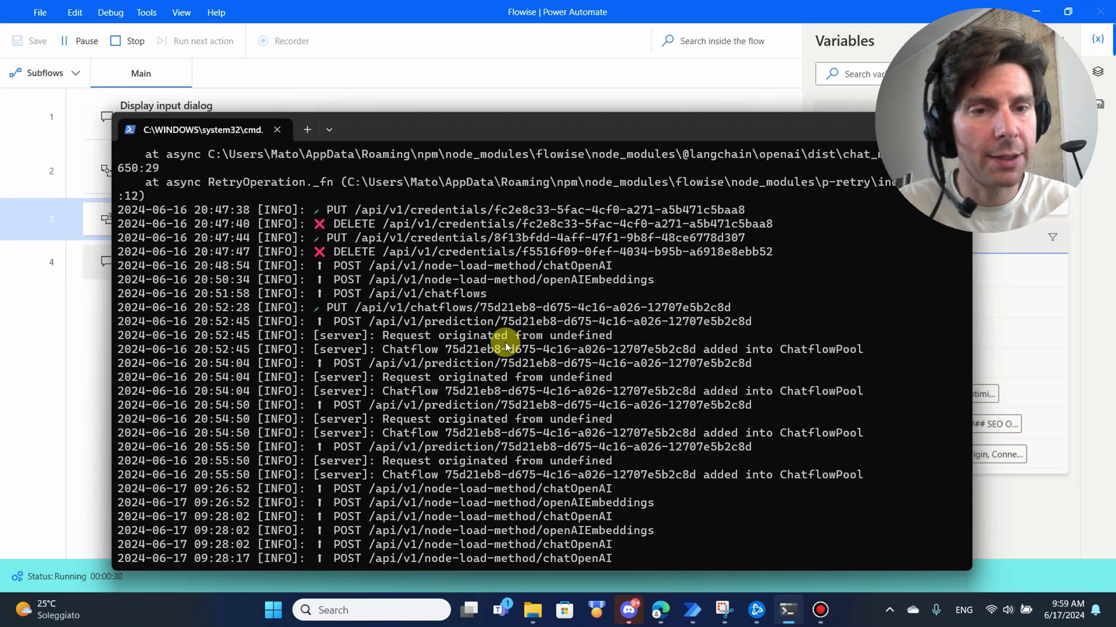
scroll(505, 342, "down", 5)
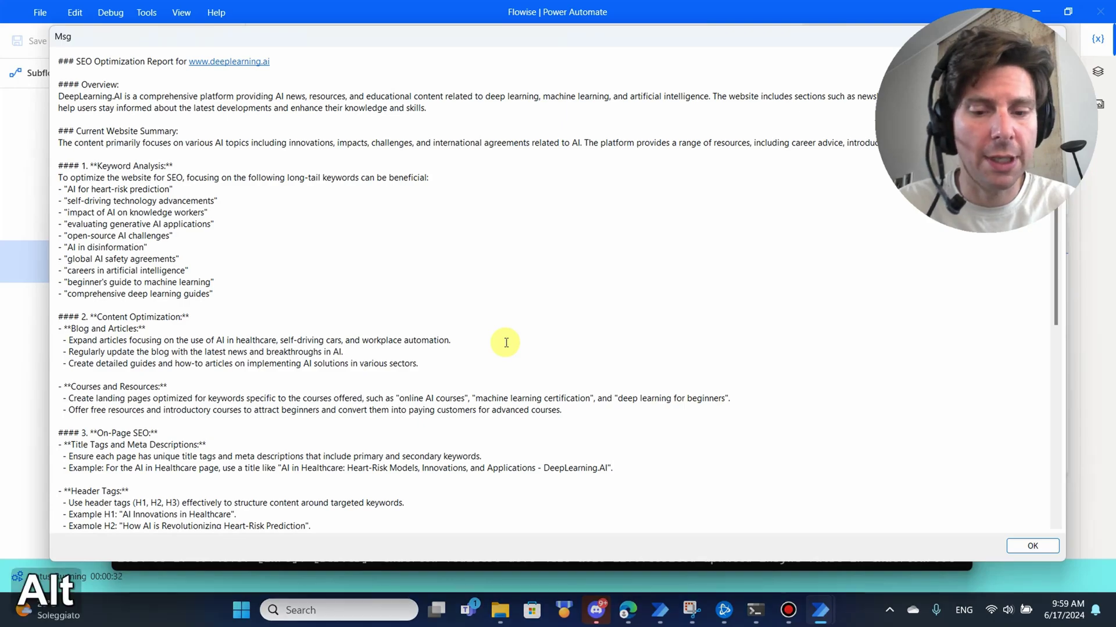
Check the server logs, dismiss the deeplearning.ai report, and minimize the terminal and Power Automate
key("alt+Tab")
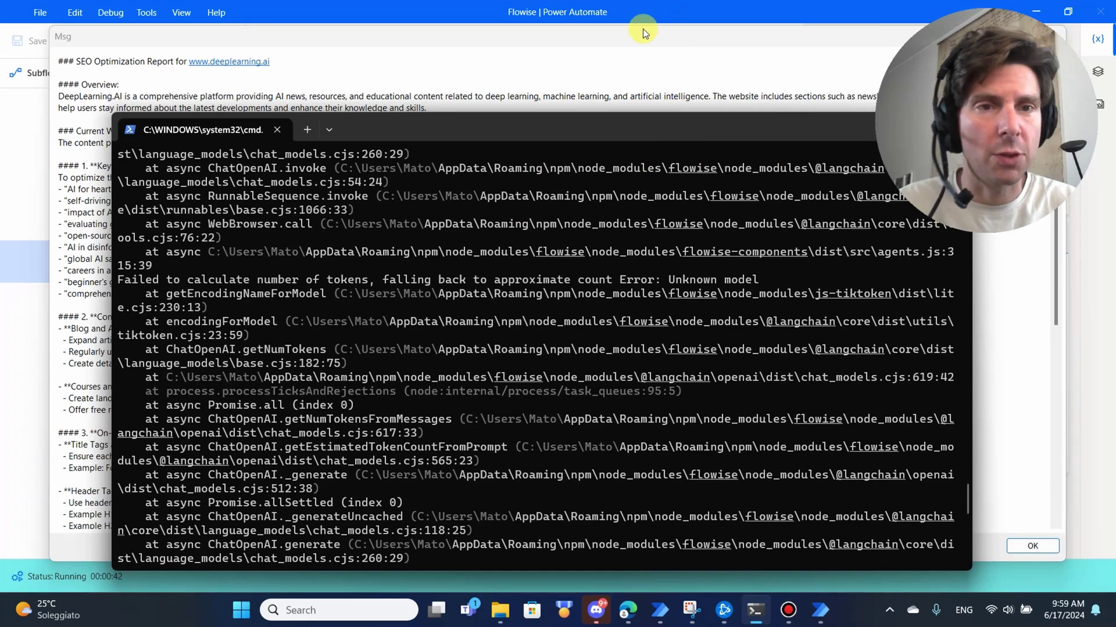
left_click(643, 29)
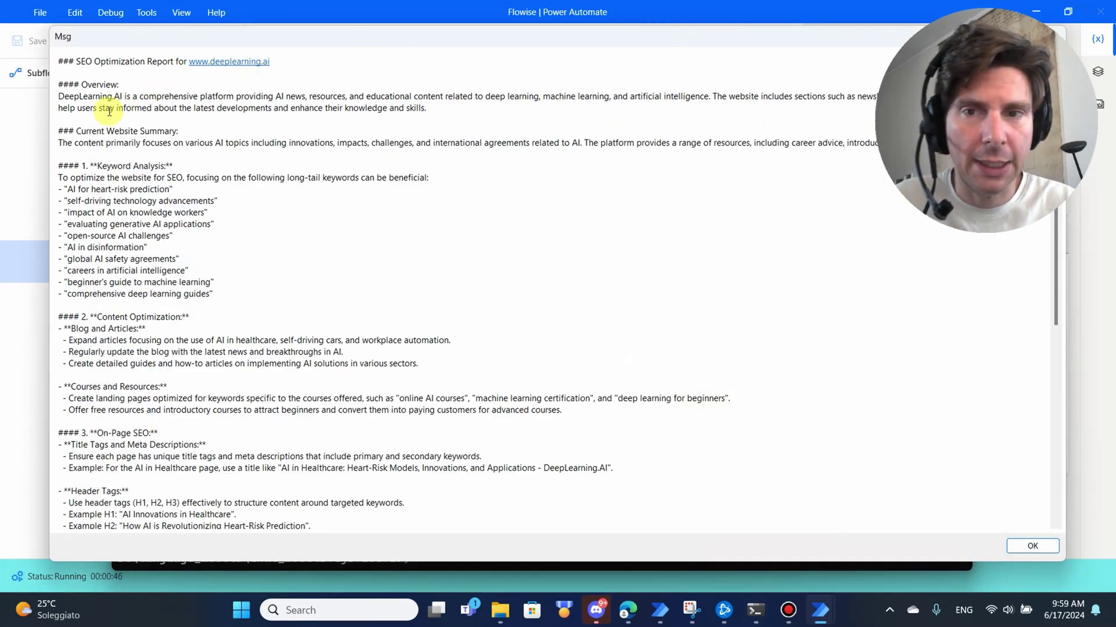
scroll(361, 141, "down", 3)
scroll(362, 141, "down", 5)
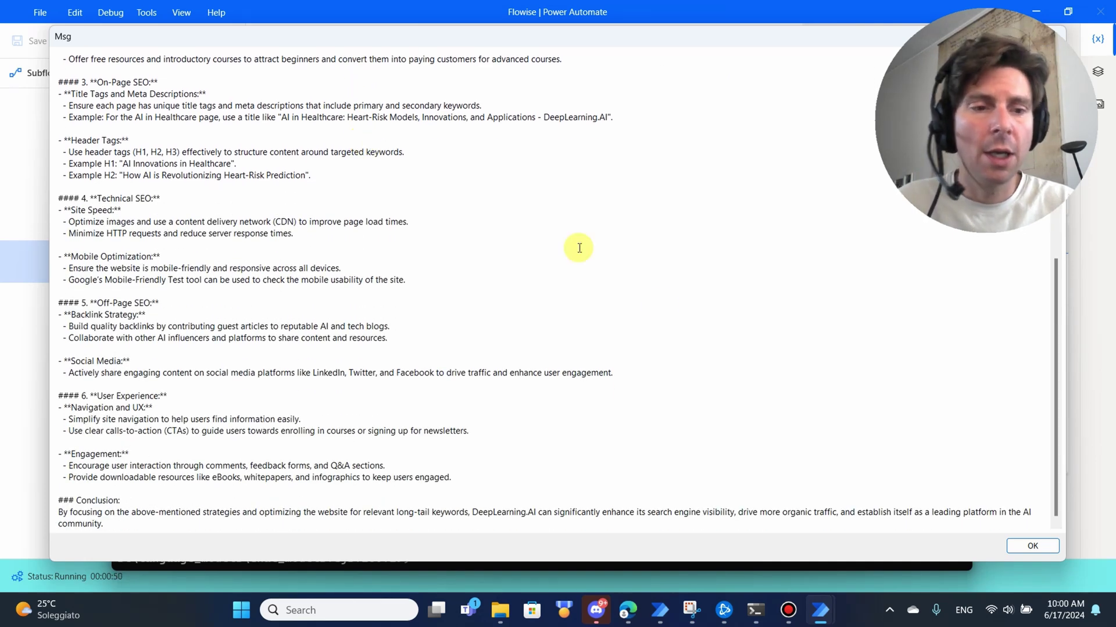
left_click(1034, 546)
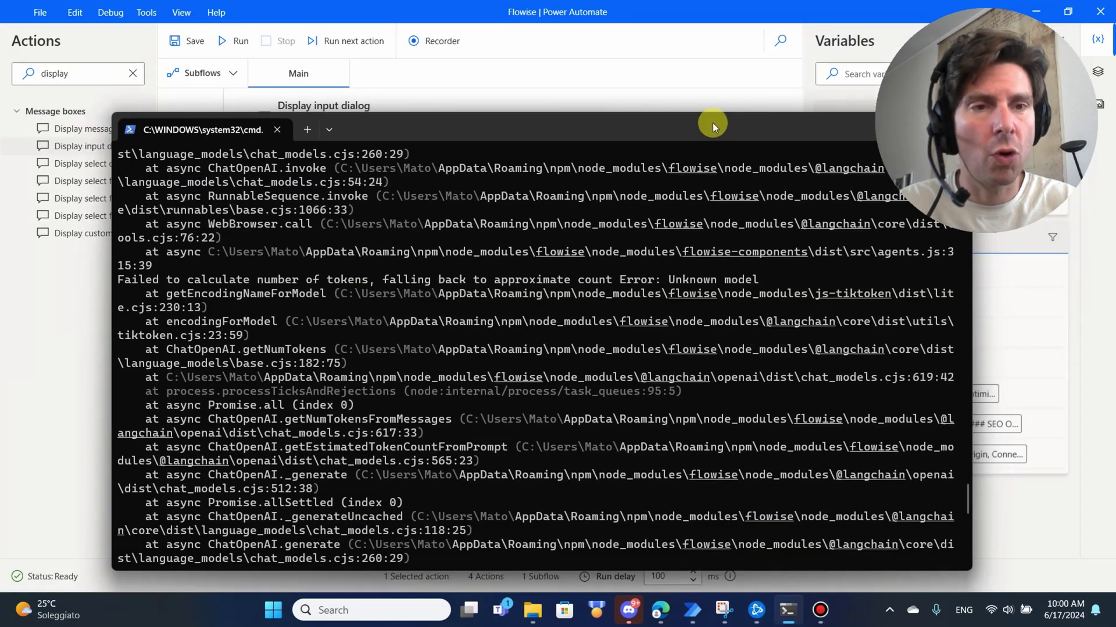
left_click_drag(712, 123, 582, 120)
left_click(759, 128)
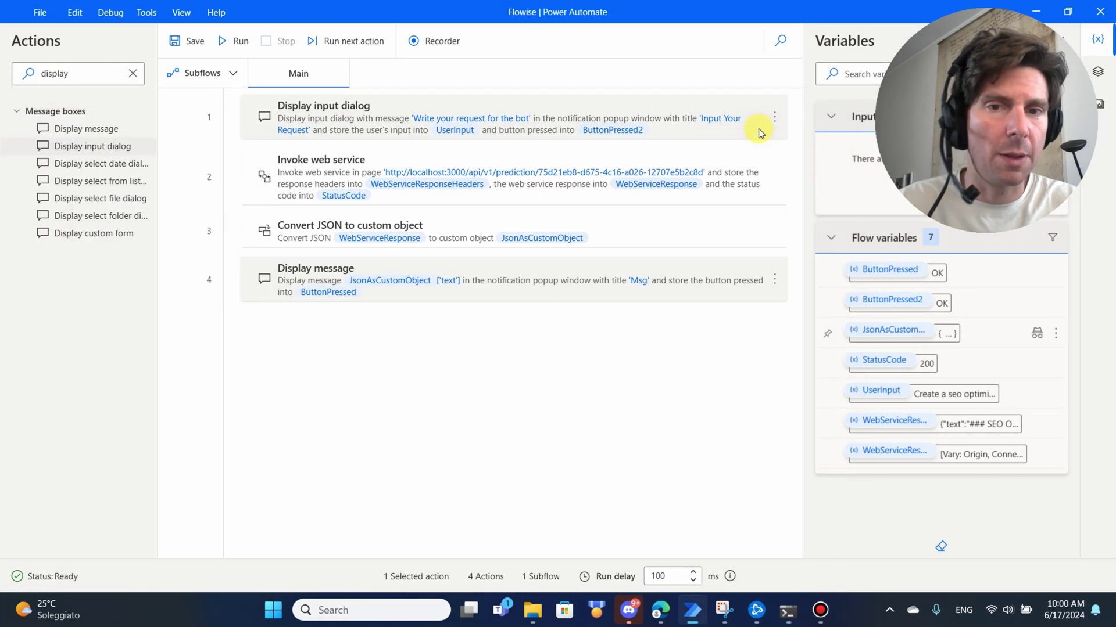
mouse_move(894, 330)
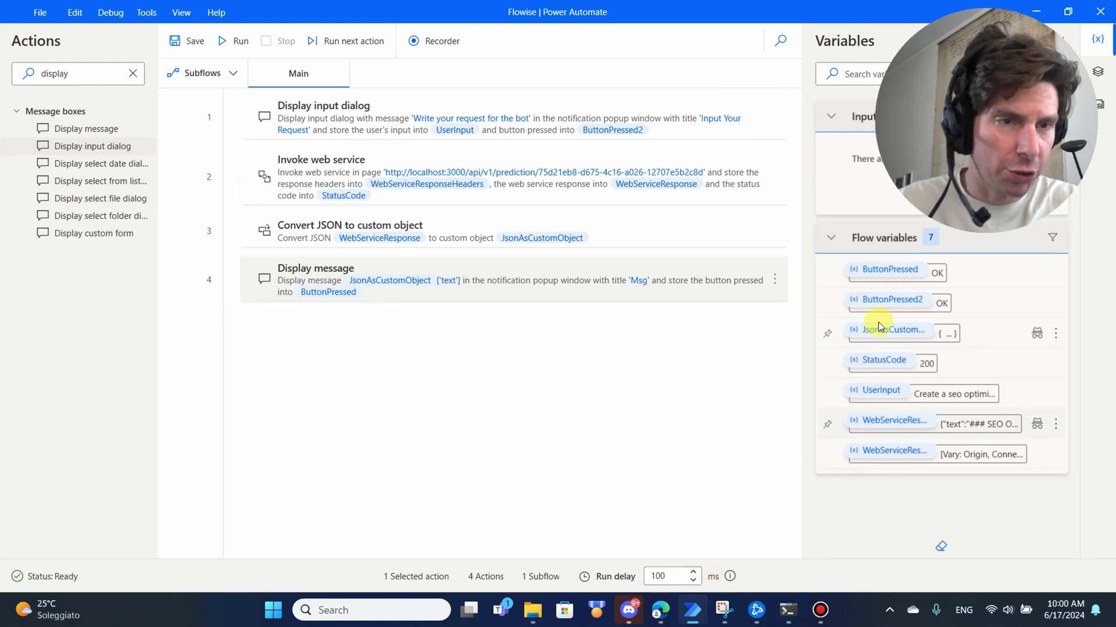
left_click(1036, 12)
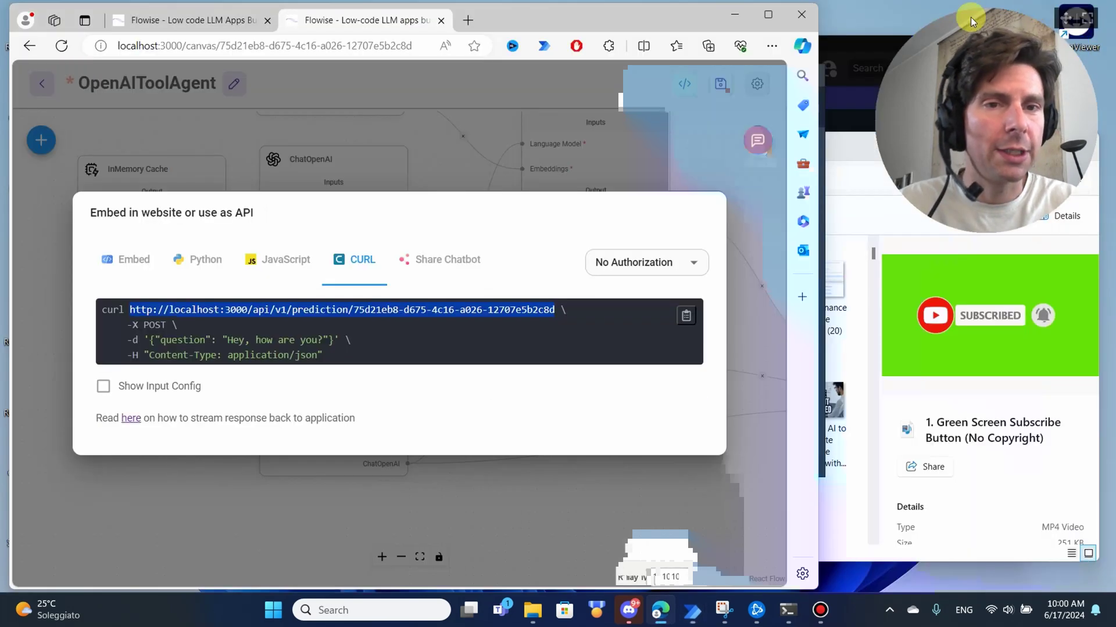
Maximize Edge, dismiss the API embed dialog, and bring the Embeddings and Web Browser nodes into view
left_click(783, 15)
left_click(775, 136)
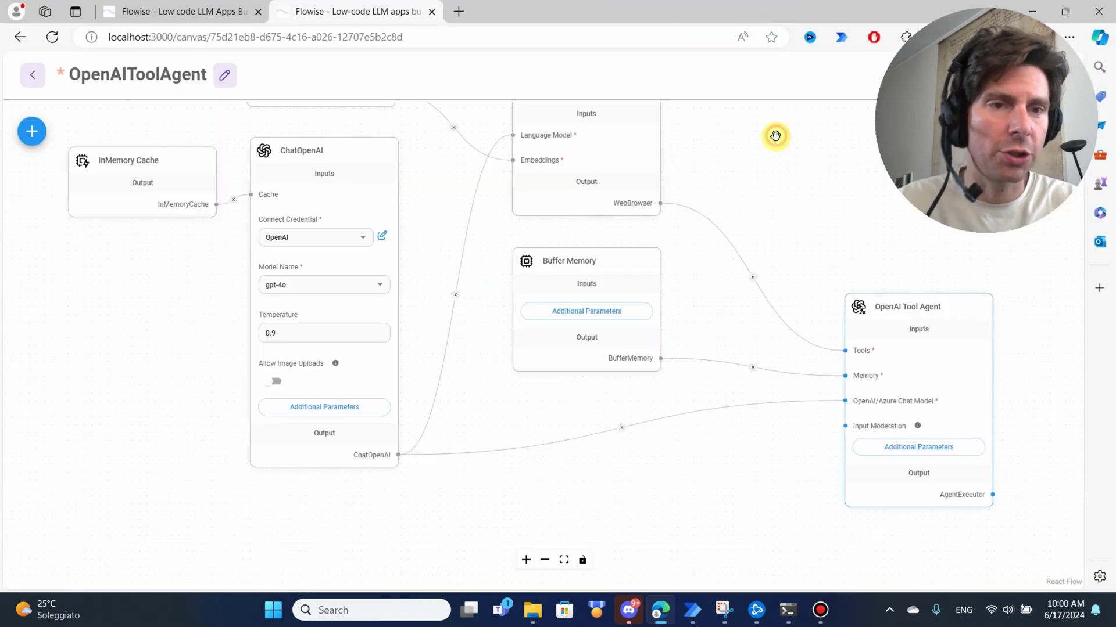
left_click_drag(411, 204, 297, 382)
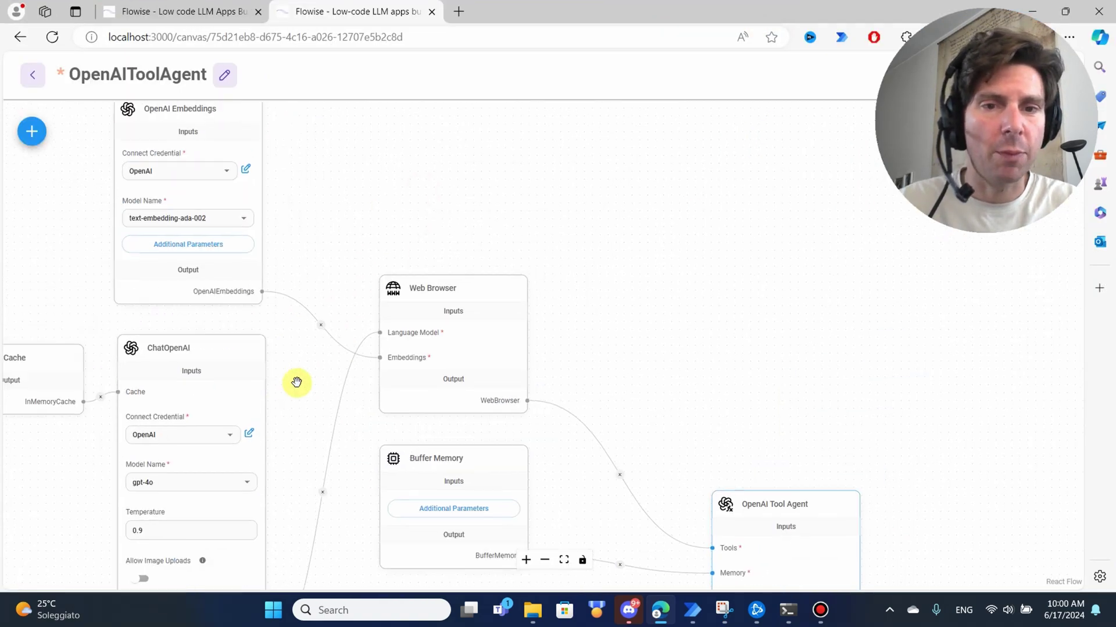
Inspect the InMemory Cache and ChatOpenAI nodes, centring the agent's nodes on the canvas
mouse_move(667, 316)
left_mouse_down()
mouse_move(819, 331)
mouse_move(740, 165)
left_mouse_up()
left_click(396, 242)
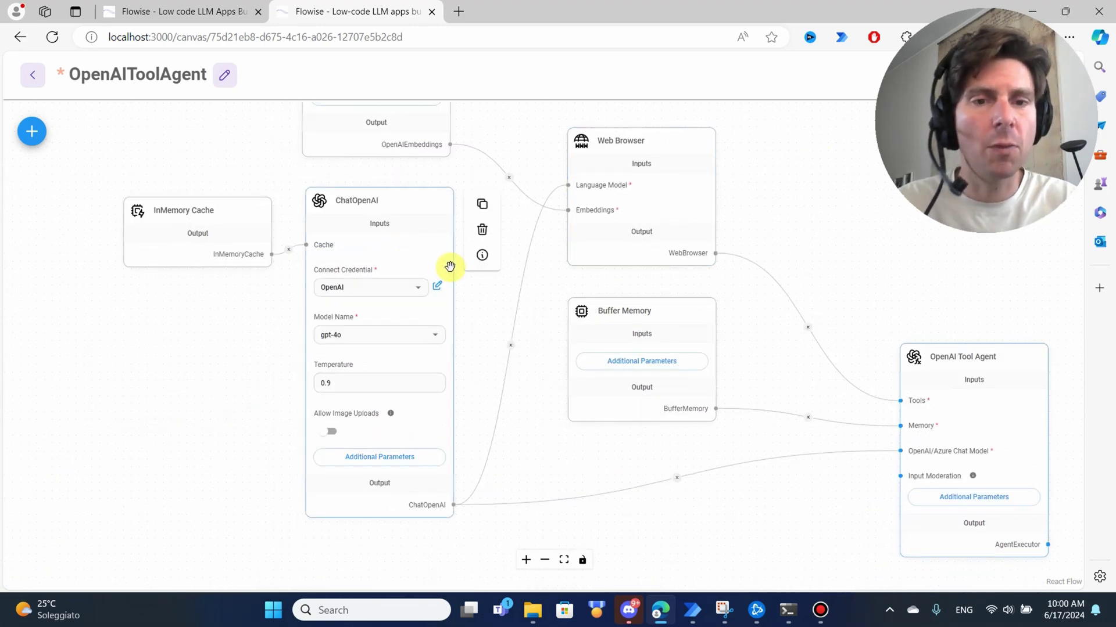
left_click_drag(500, 291, 509, 203)
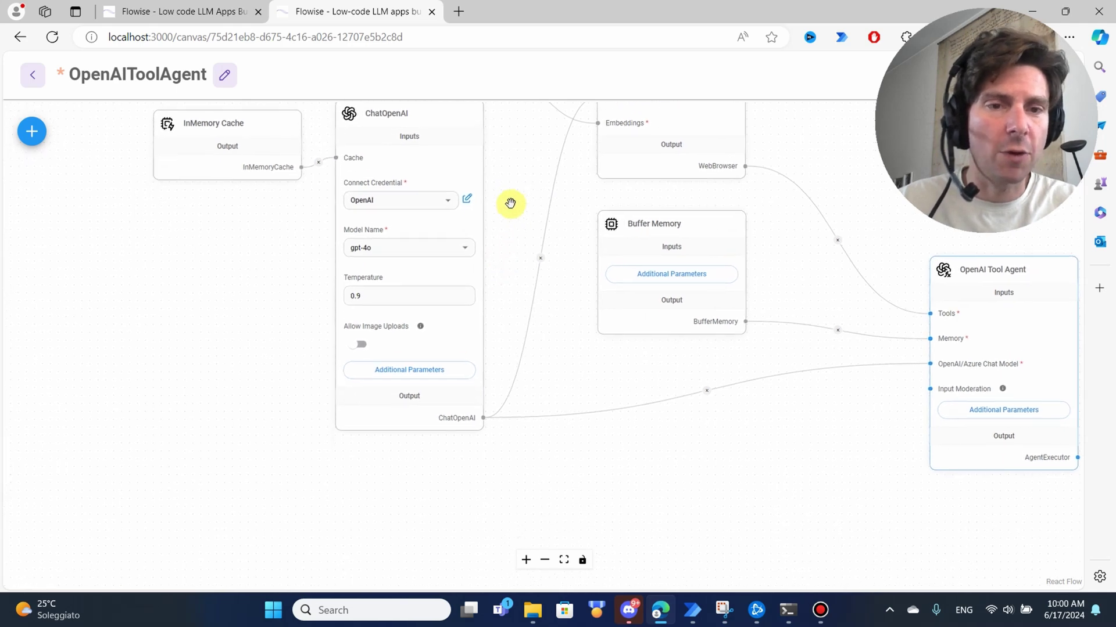